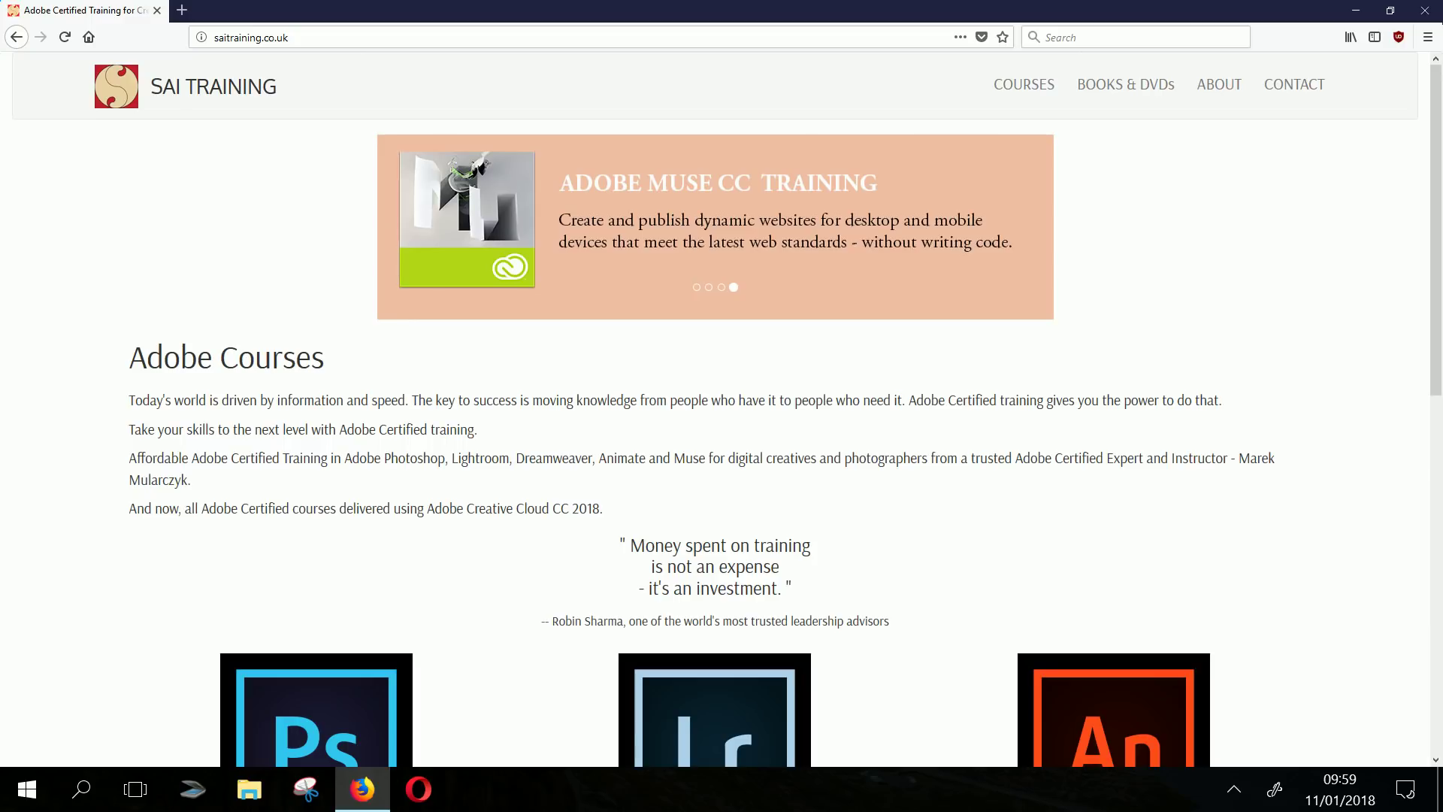
Show the PC's About information under System in Windows Settings
{"action": "key", "text": "super"}
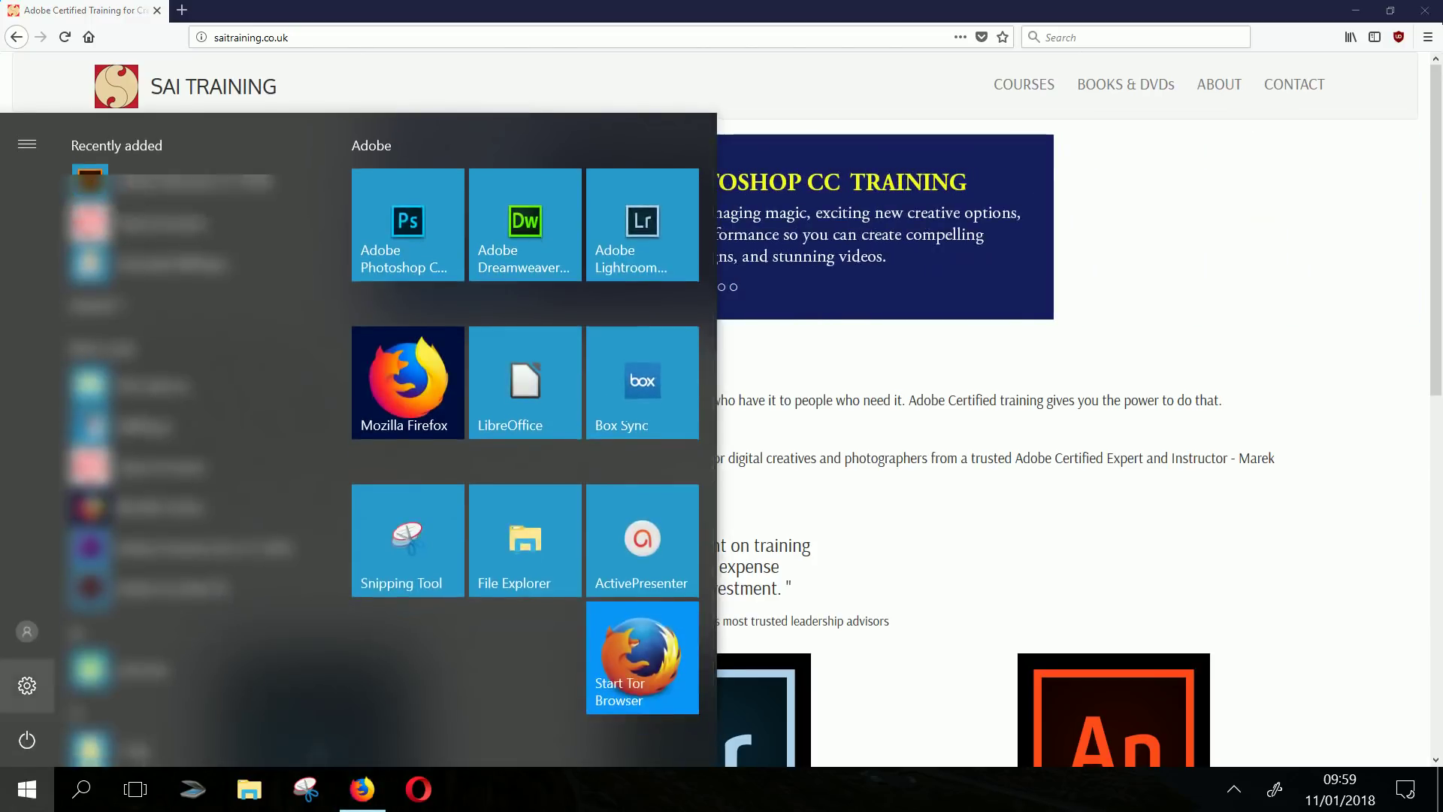
{"action": "left_click", "coordinate": [27, 685]}
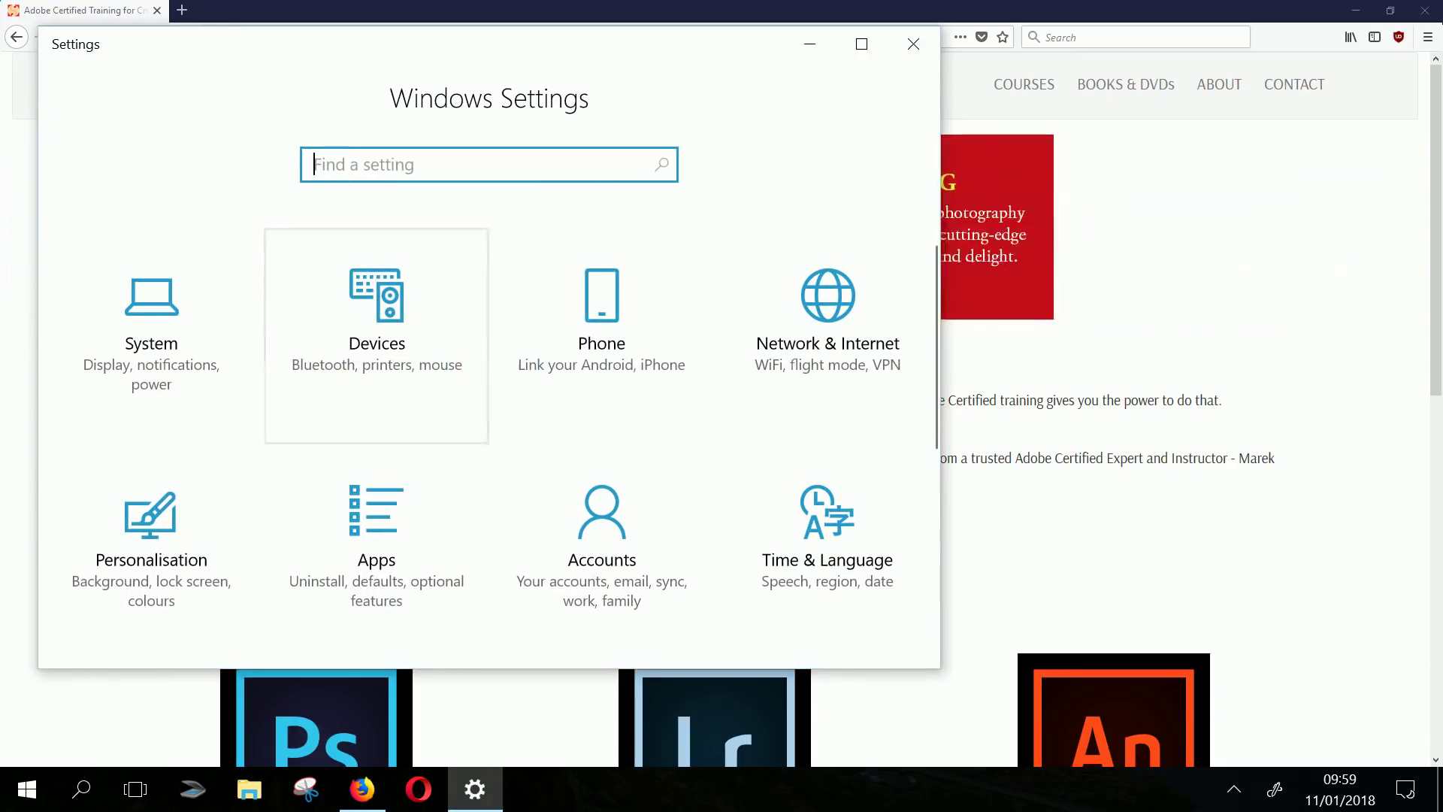
{"action": "left_click", "coordinate": [151, 336]}
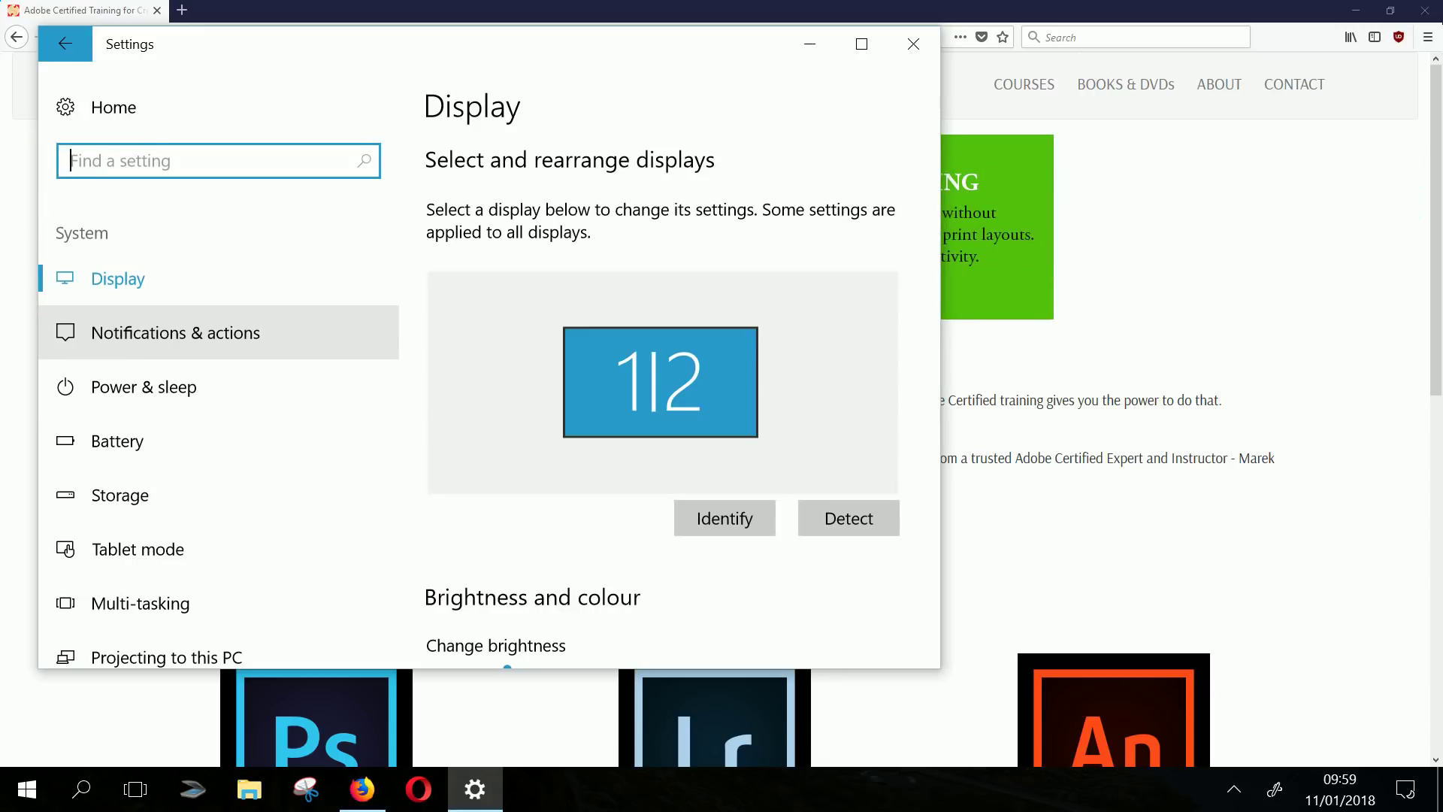
{"action": "scroll", "coordinate": [218, 451], "scroll_direction": "down", "scroll_amount": 4}
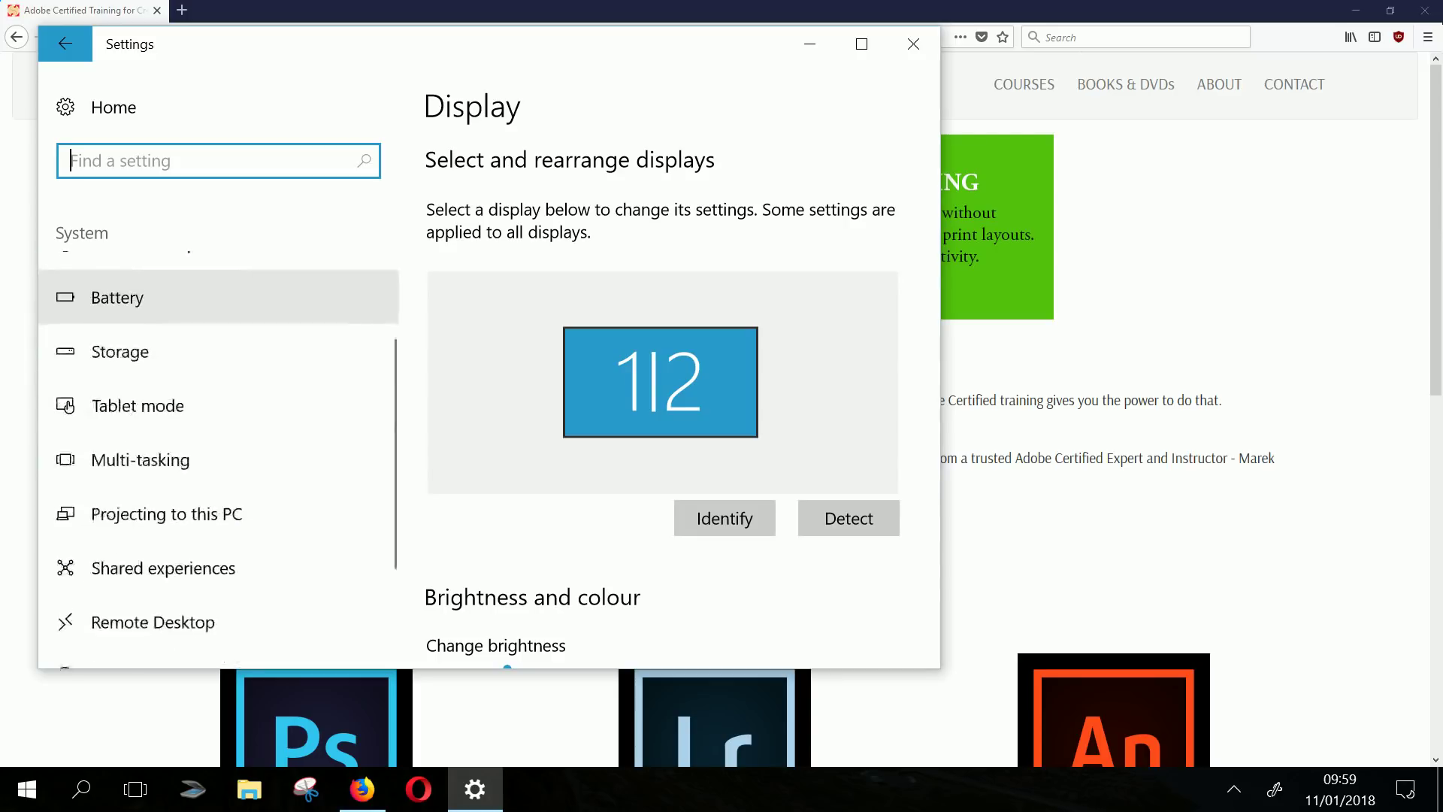
{"action": "left_click", "coordinate": [115, 547]}
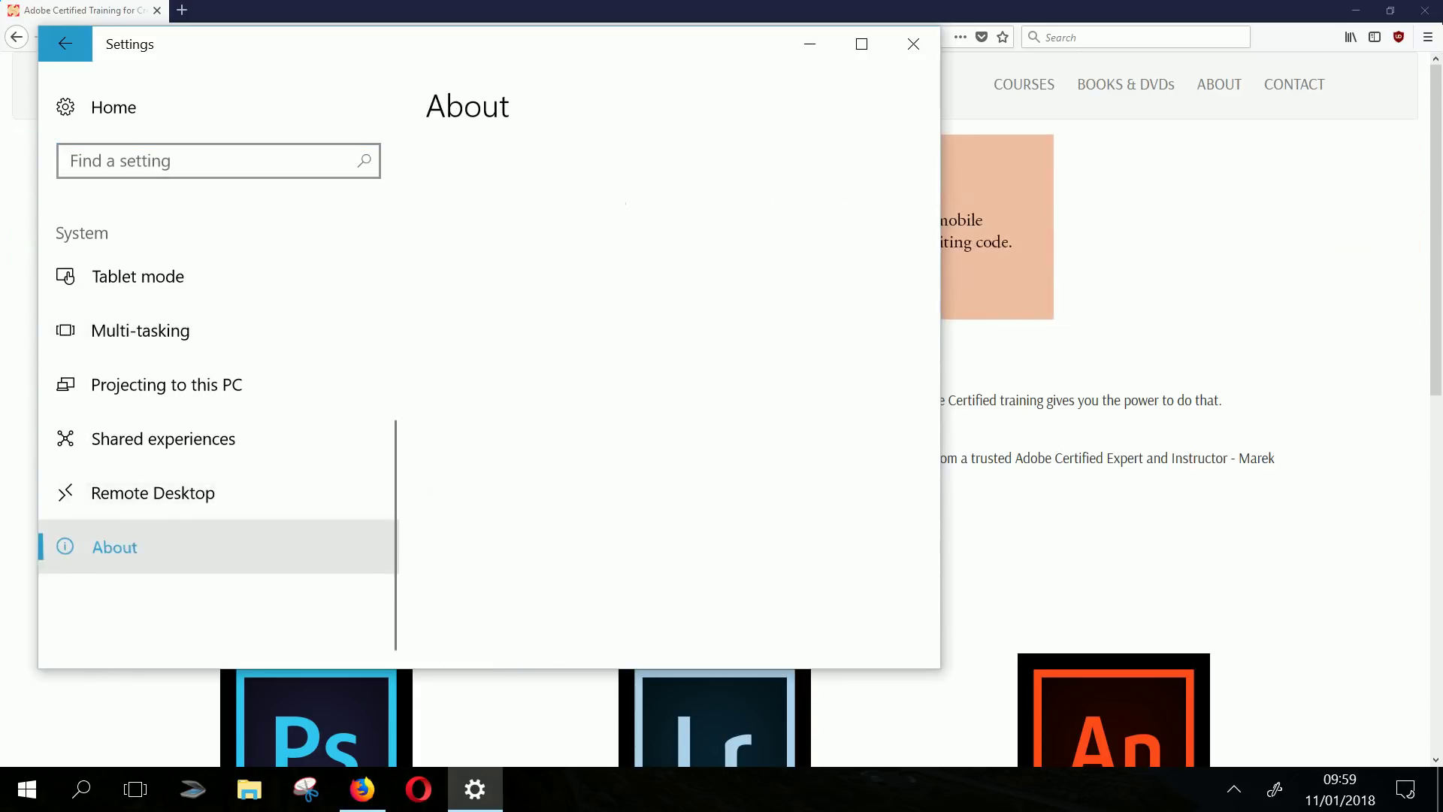
Enlarge Settings to read the device specs, then close it and bring up the Start menu
{"action": "left_click_drag", "start_coordinate": [939, 668], "coordinate": [1085, 705]}
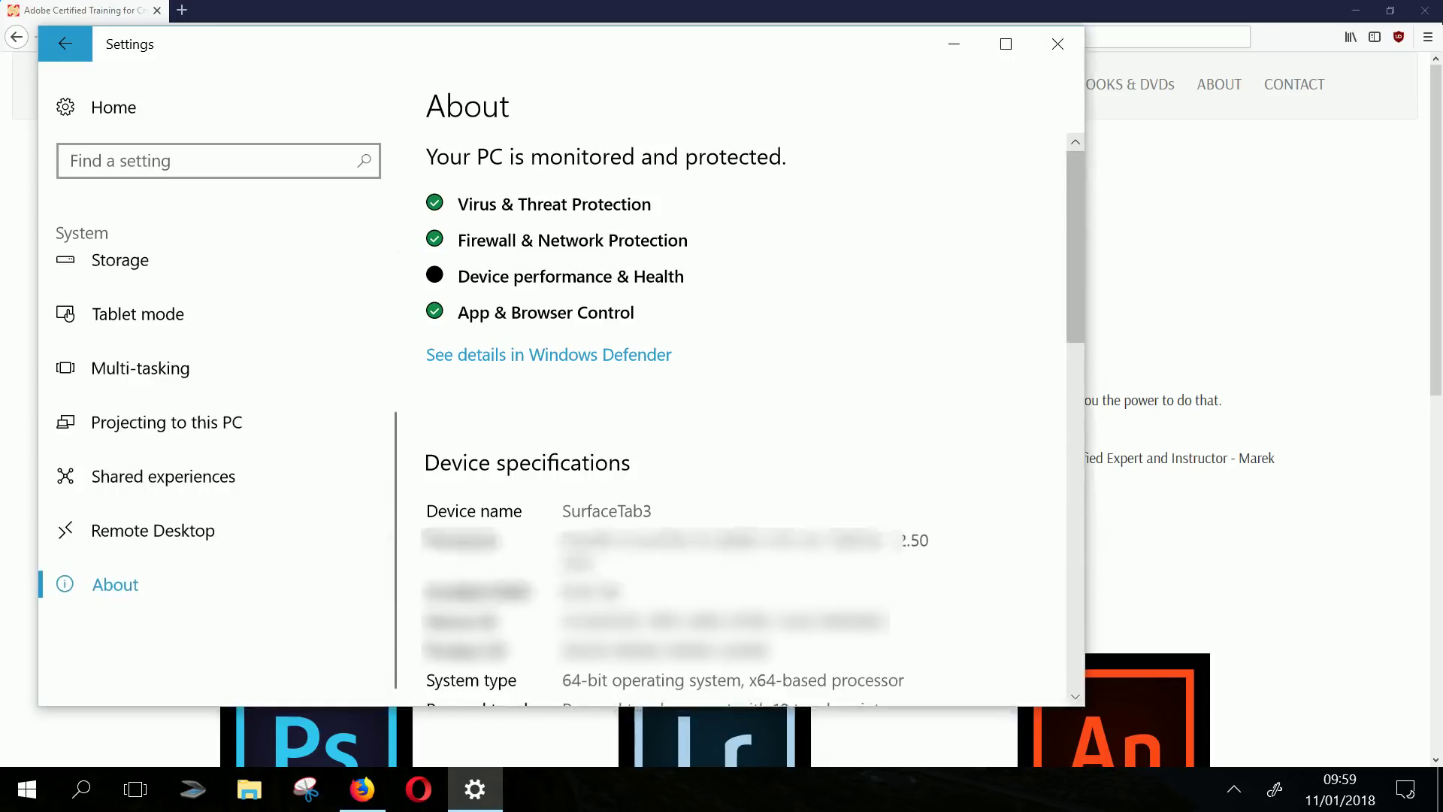
{"action": "scroll", "coordinate": [744, 413], "scroll_direction": "down", "scroll_amount": 2}
{"action": "scroll", "coordinate": [752, 419], "scroll_direction": "down", "scroll_amount": 1}
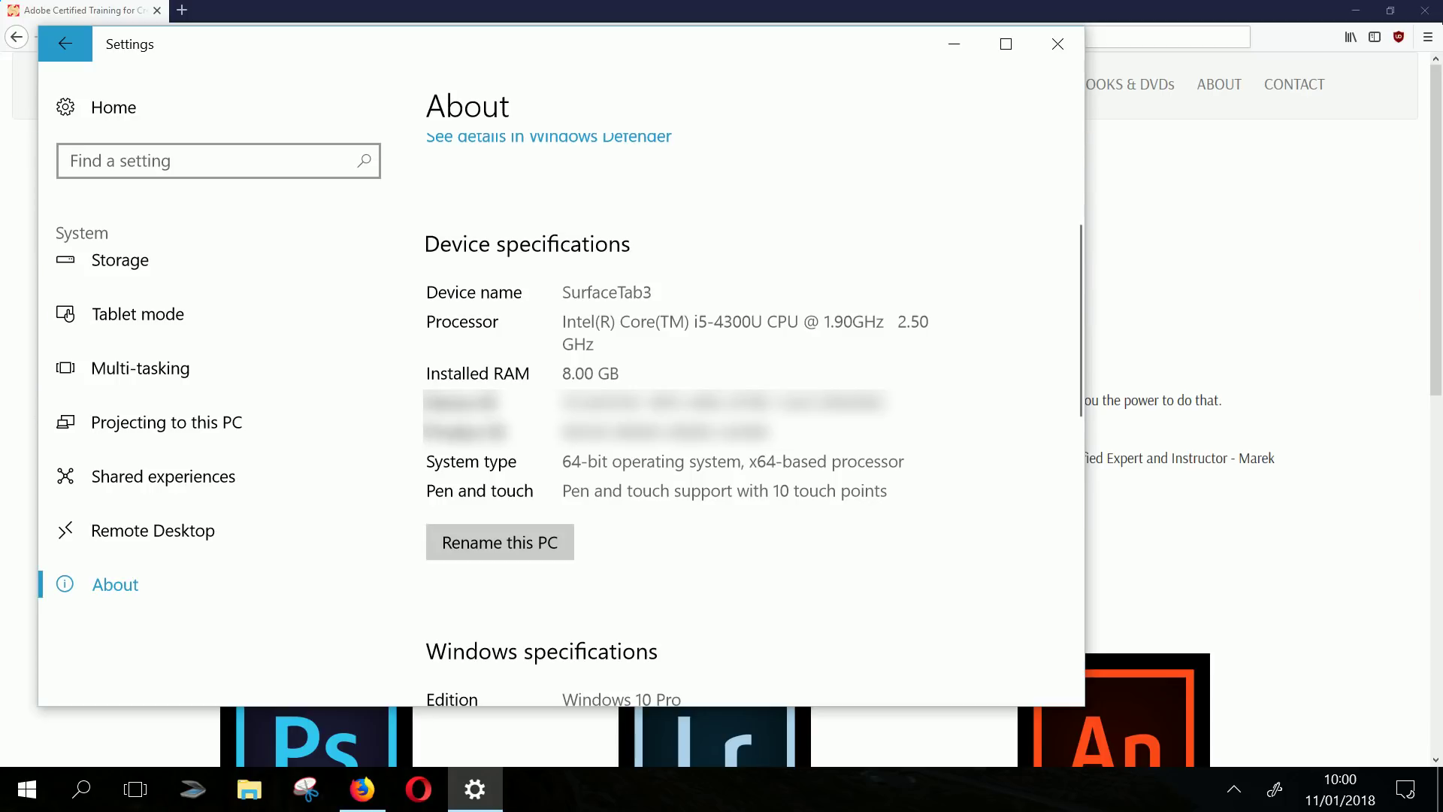
{"action": "left_click", "coordinate": [1058, 44]}
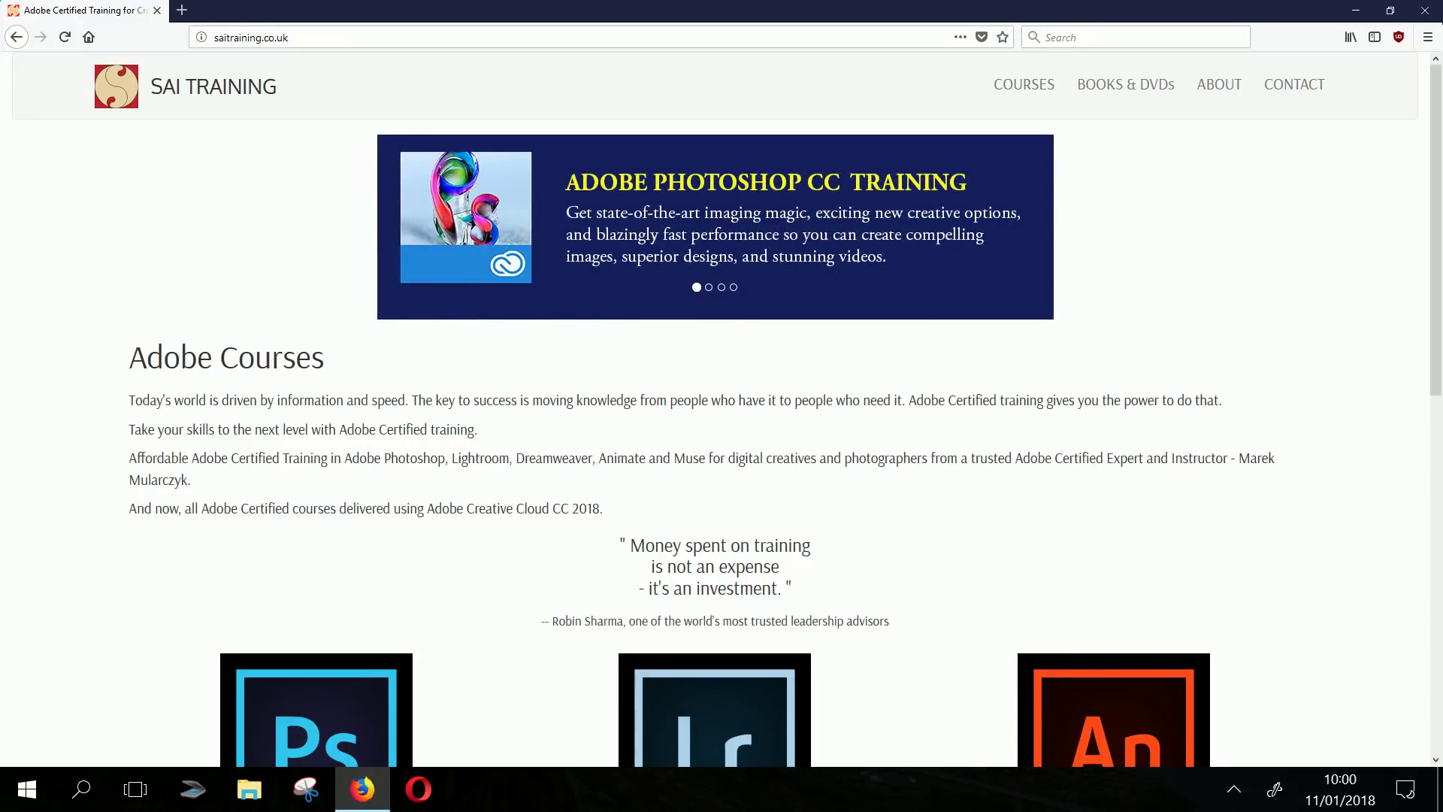
{"action": "key", "text": "super"}
{"action": "key", "text": "super"}
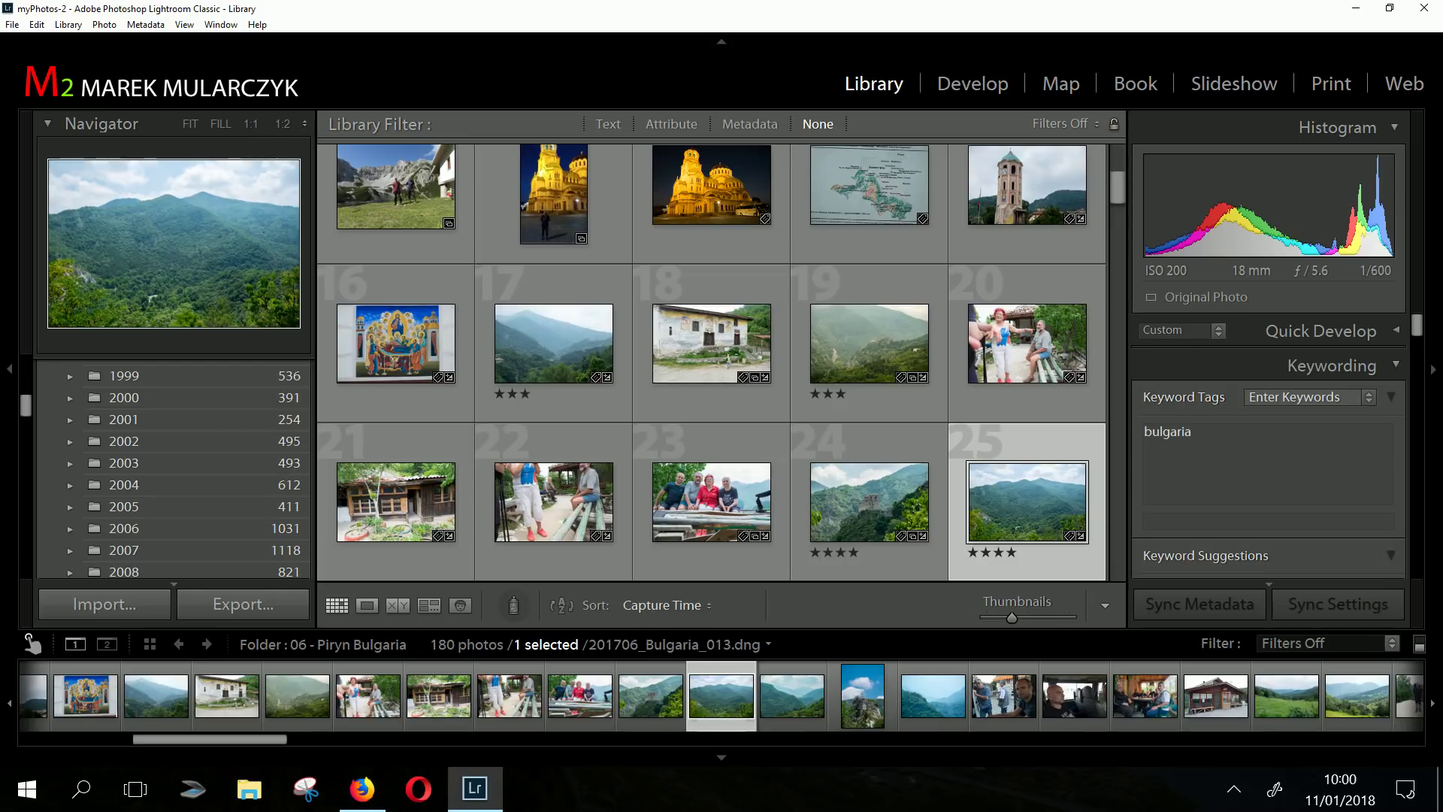
Browse the Piryn Bulgaria grid and select photo 26, the misty mountain valley
{"action": "scroll", "coordinate": [25, 406], "scroll_direction": "down", "scroll_amount": 1}
{"action": "scroll", "coordinate": [173, 466], "scroll_direction": "down", "scroll_amount": 10}
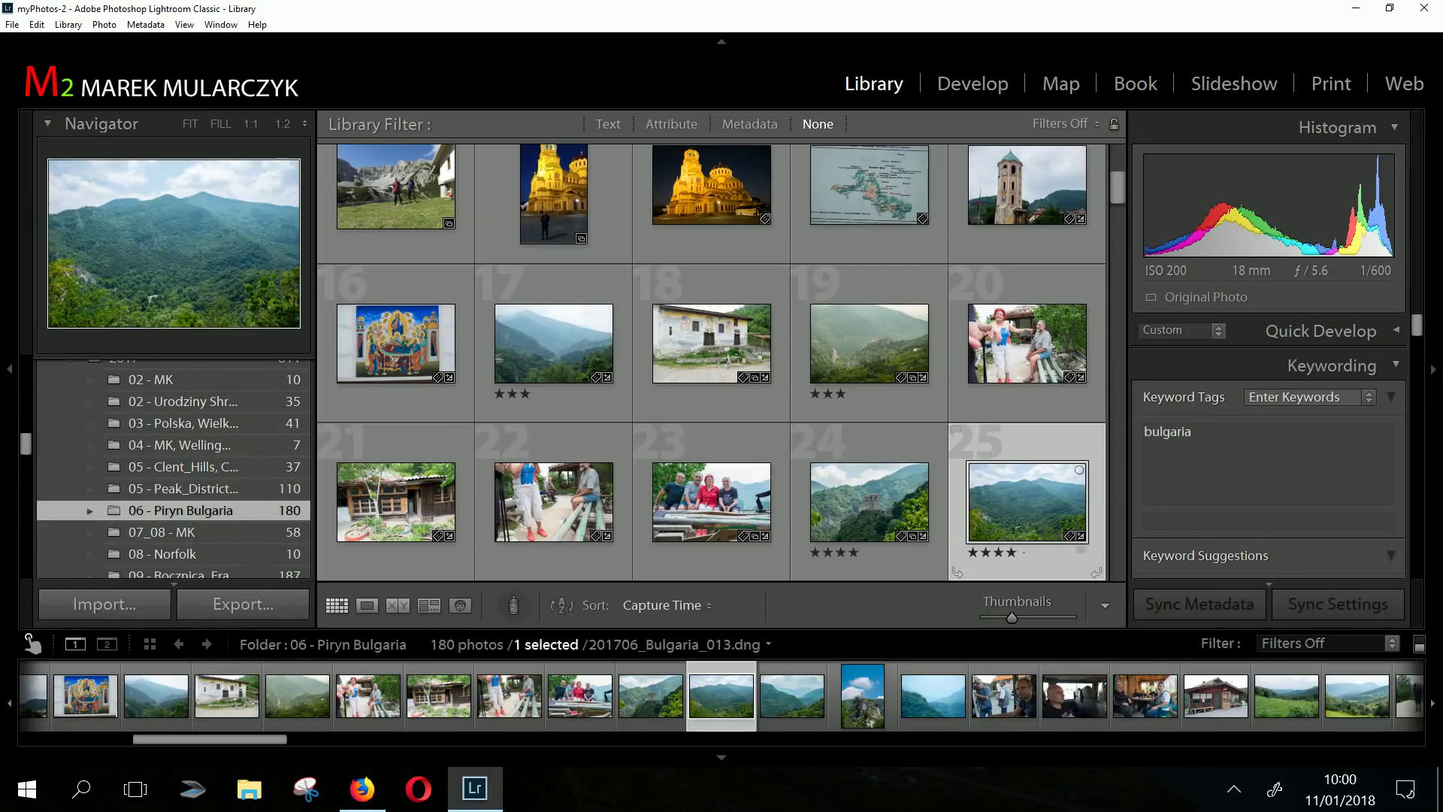
{"action": "scroll", "coordinate": [1026, 519], "scroll_direction": "down", "scroll_amount": 5}
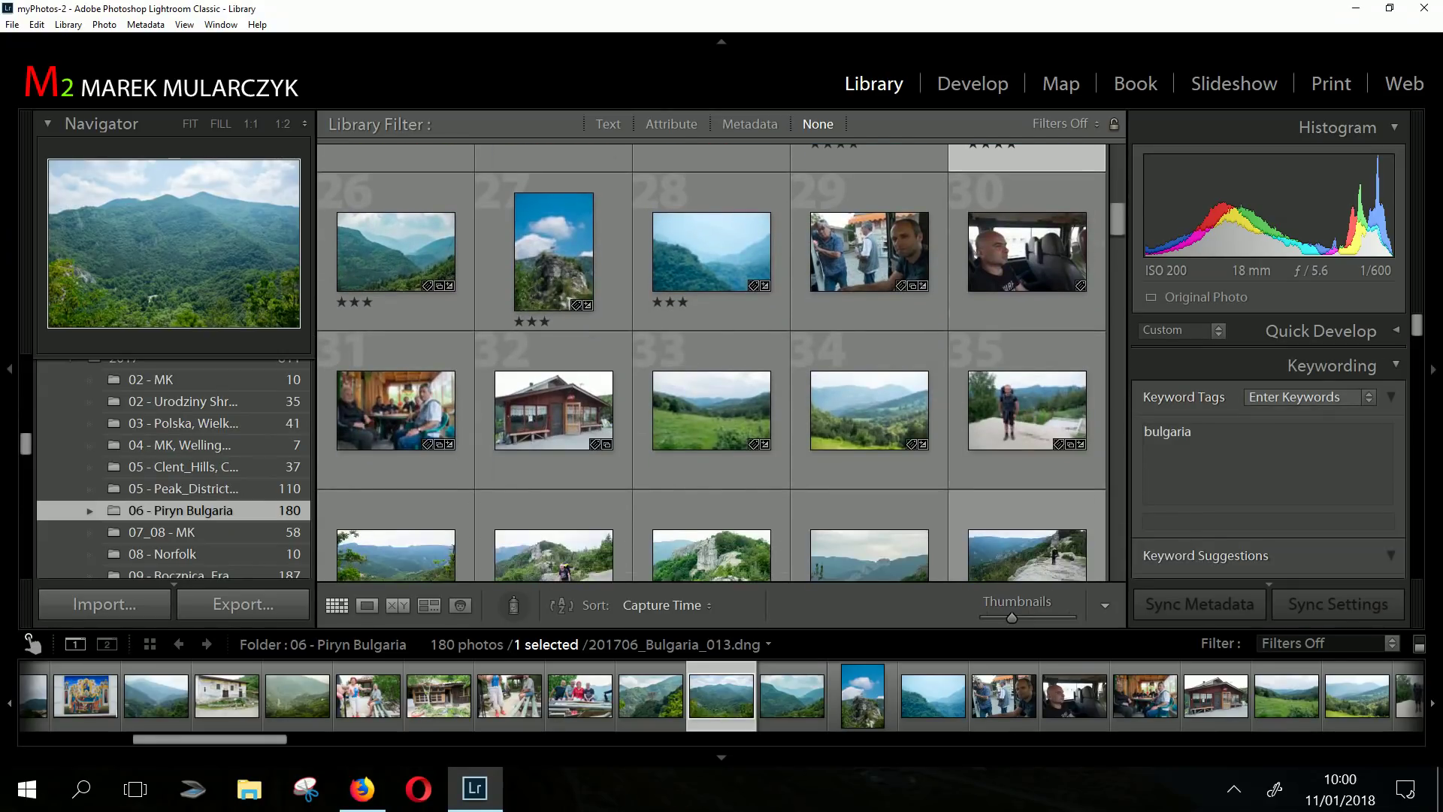
{"action": "scroll", "coordinate": [956, 485], "scroll_direction": "down", "scroll_amount": 2}
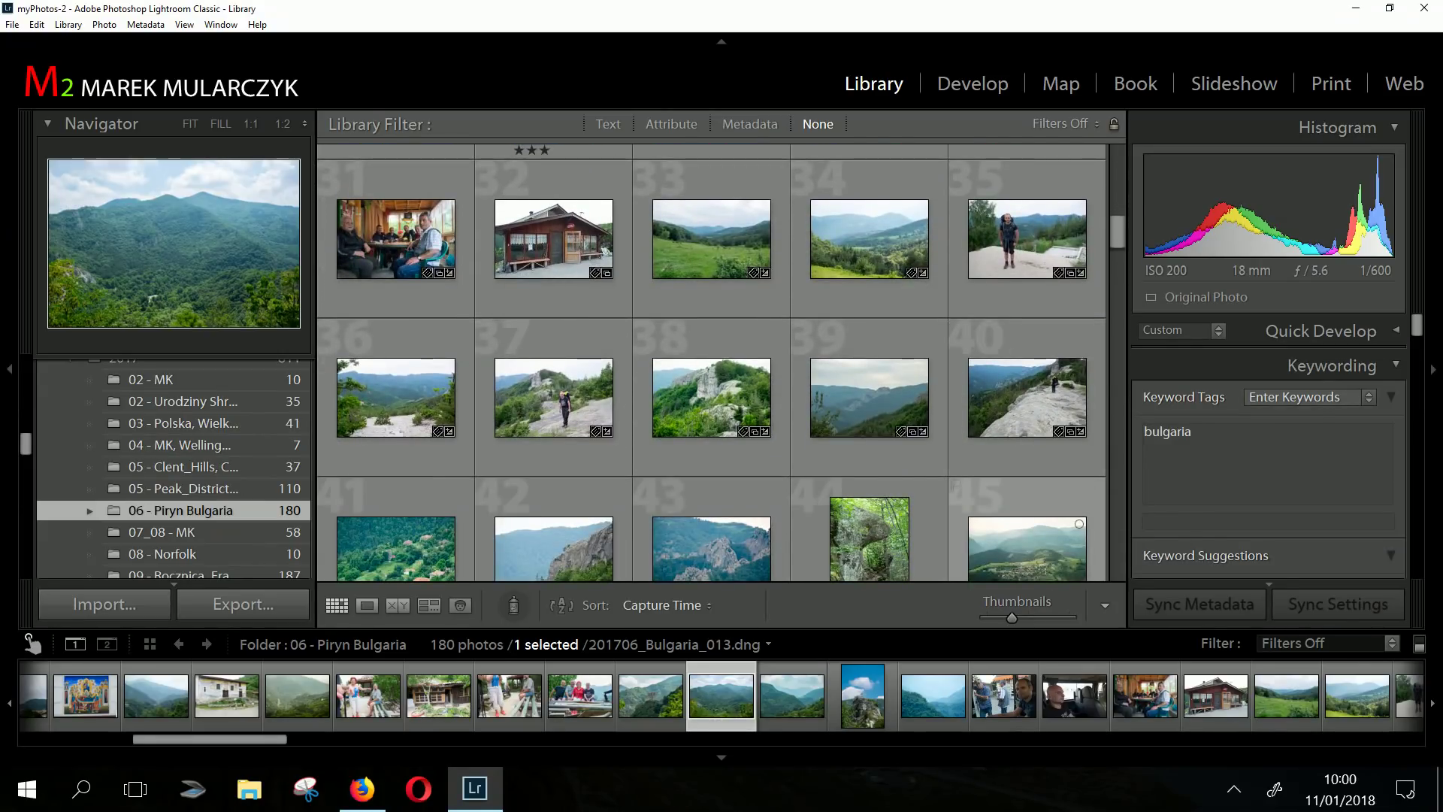
{"action": "scroll", "coordinate": [954, 485], "scroll_direction": "up", "scroll_amount": 2}
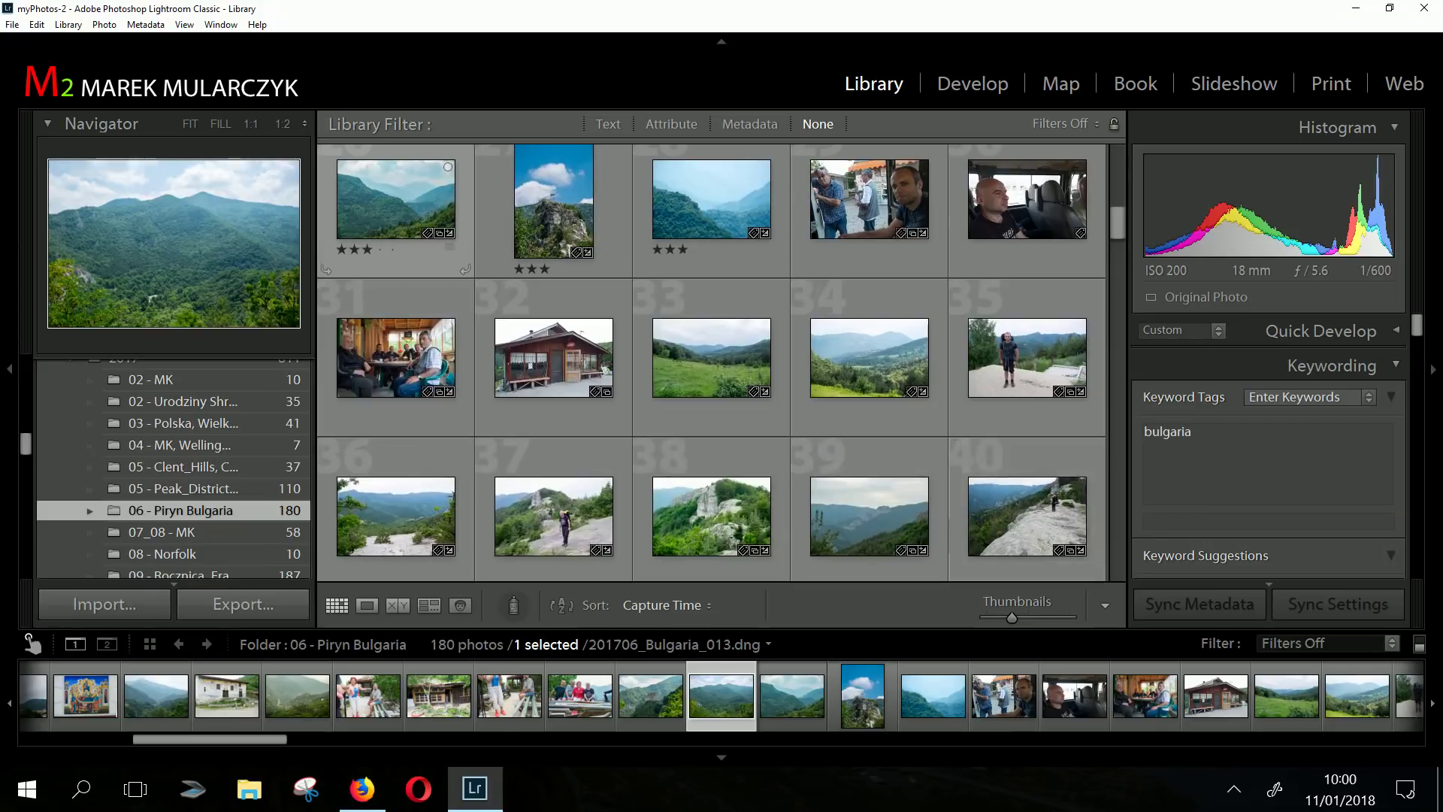
{"action": "left_click", "coordinate": [396, 199]}
Open 201706_Bulgaria_014 in Develop, test other temperatures, then undo back to 5500 K
{"action": "key", "text": "d"}
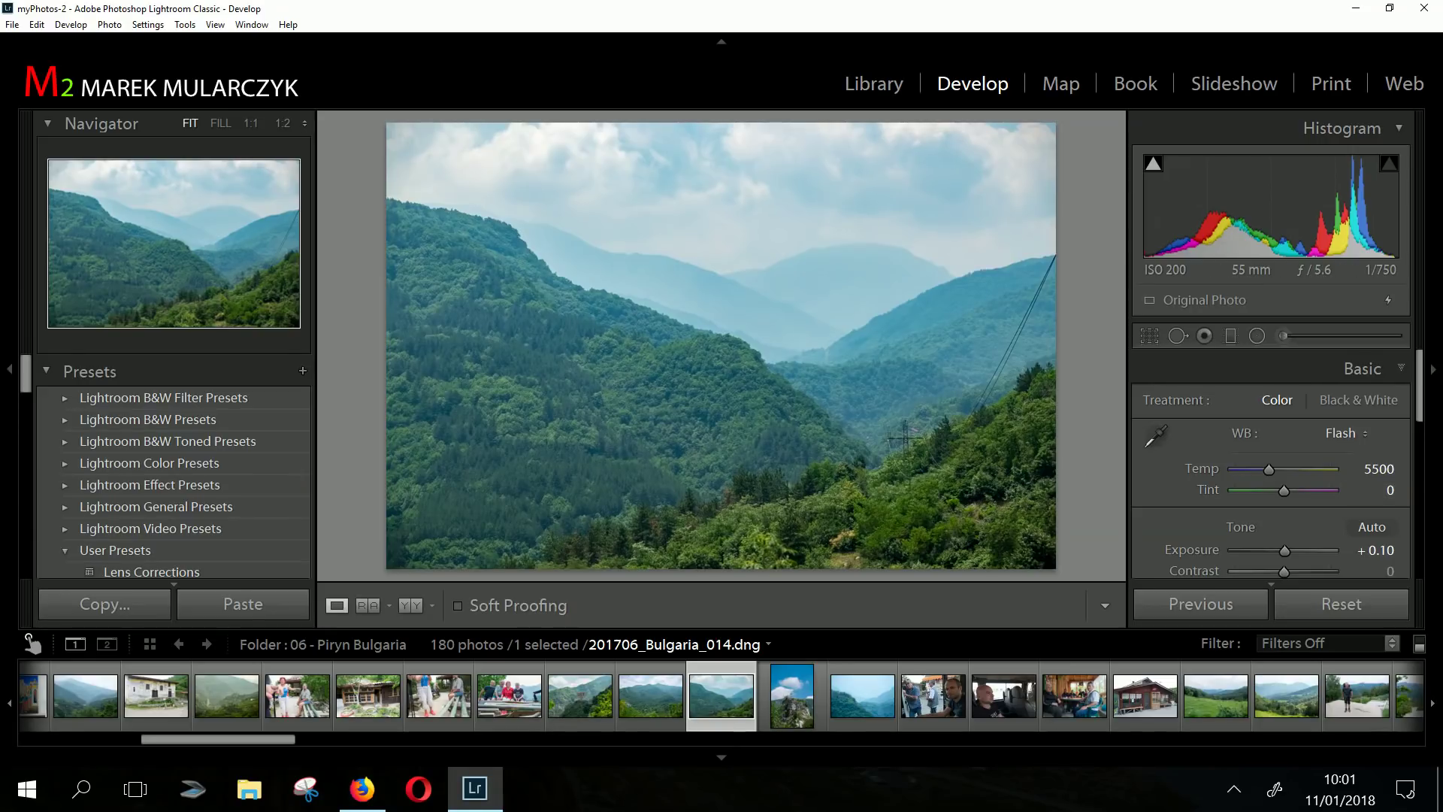
{"action": "scroll", "coordinate": [1278, 459], "scroll_direction": "down", "scroll_amount": 2}
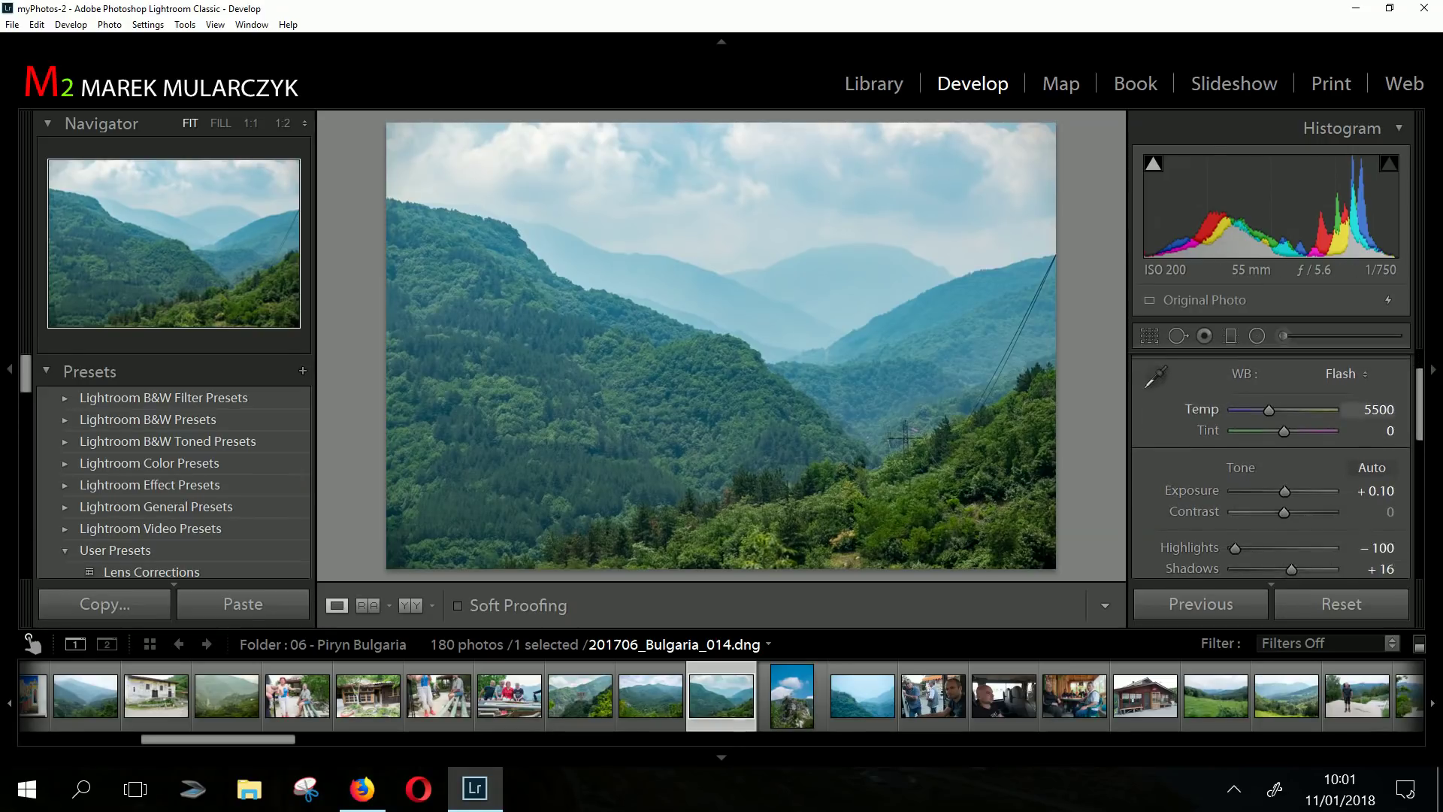
{"action": "mouse_move", "coordinate": [1269, 410]}
{"action": "left_mouse_down"}
{"action": "mouse_move", "coordinate": [1312, 410]}
{"action": "mouse_move", "coordinate": [1246, 410]}
{"action": "left_mouse_up"}
{"action": "key", "text": "ctrl+z"}
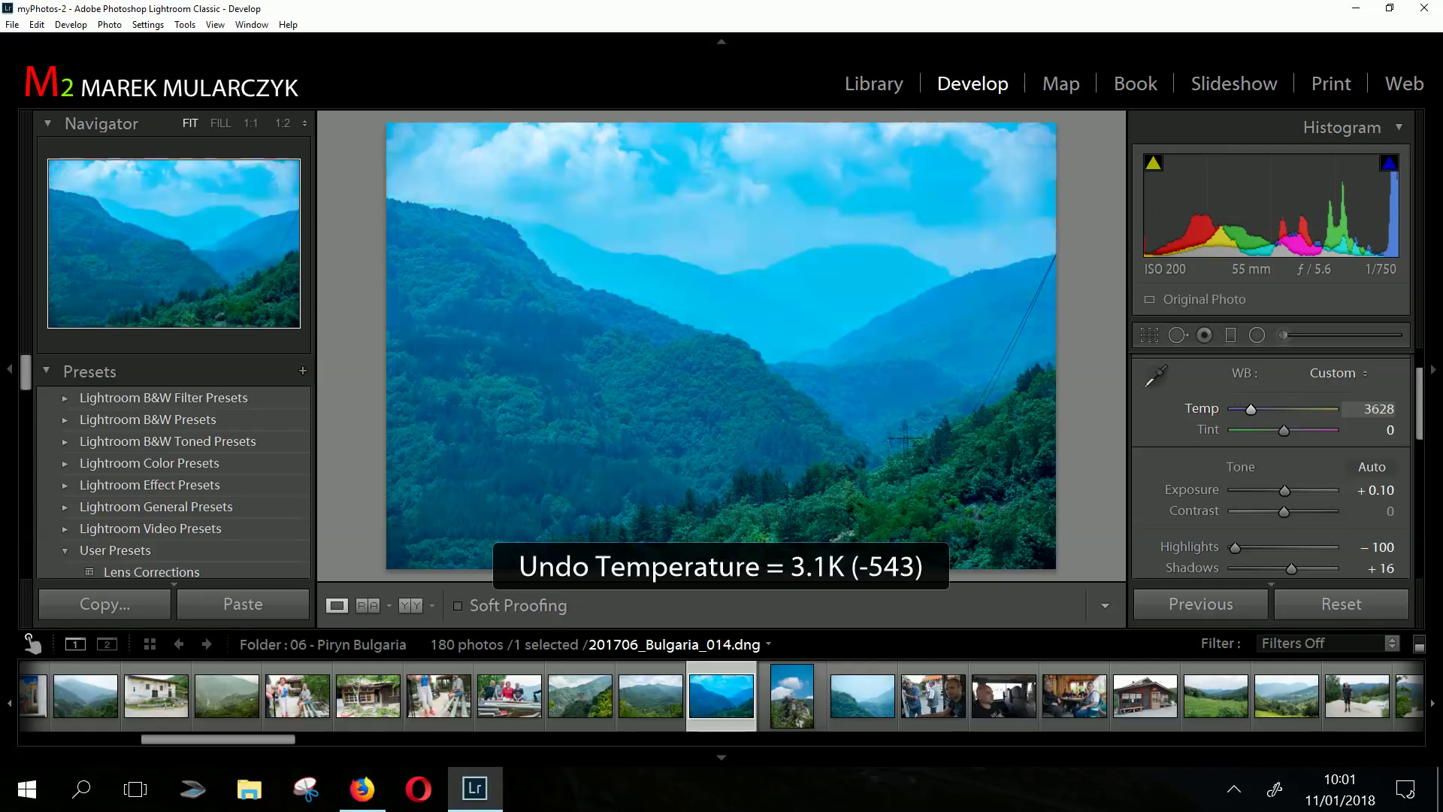
{"action": "key", "text": "ctrl+z"}
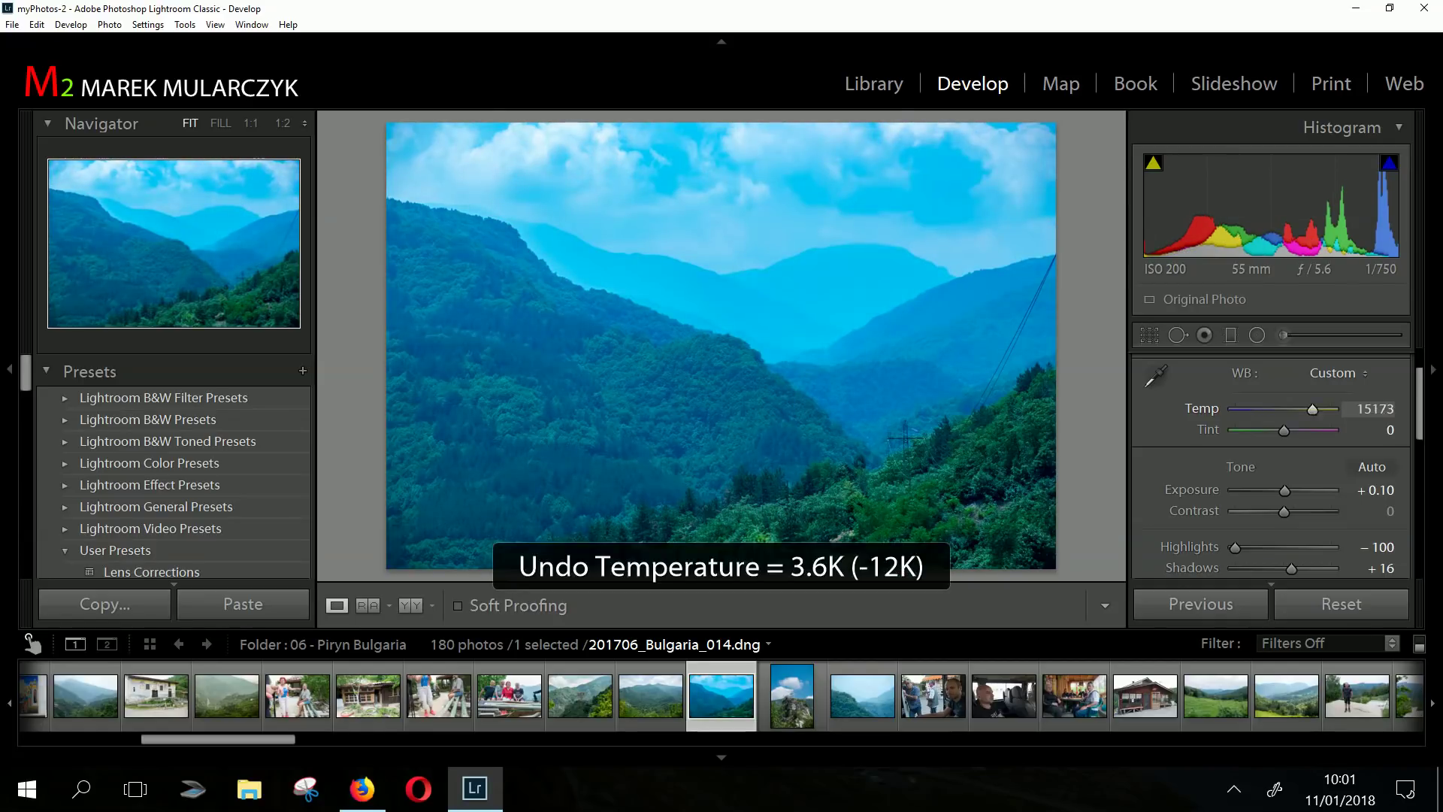
{"action": "key", "text": "ctrl+z"}
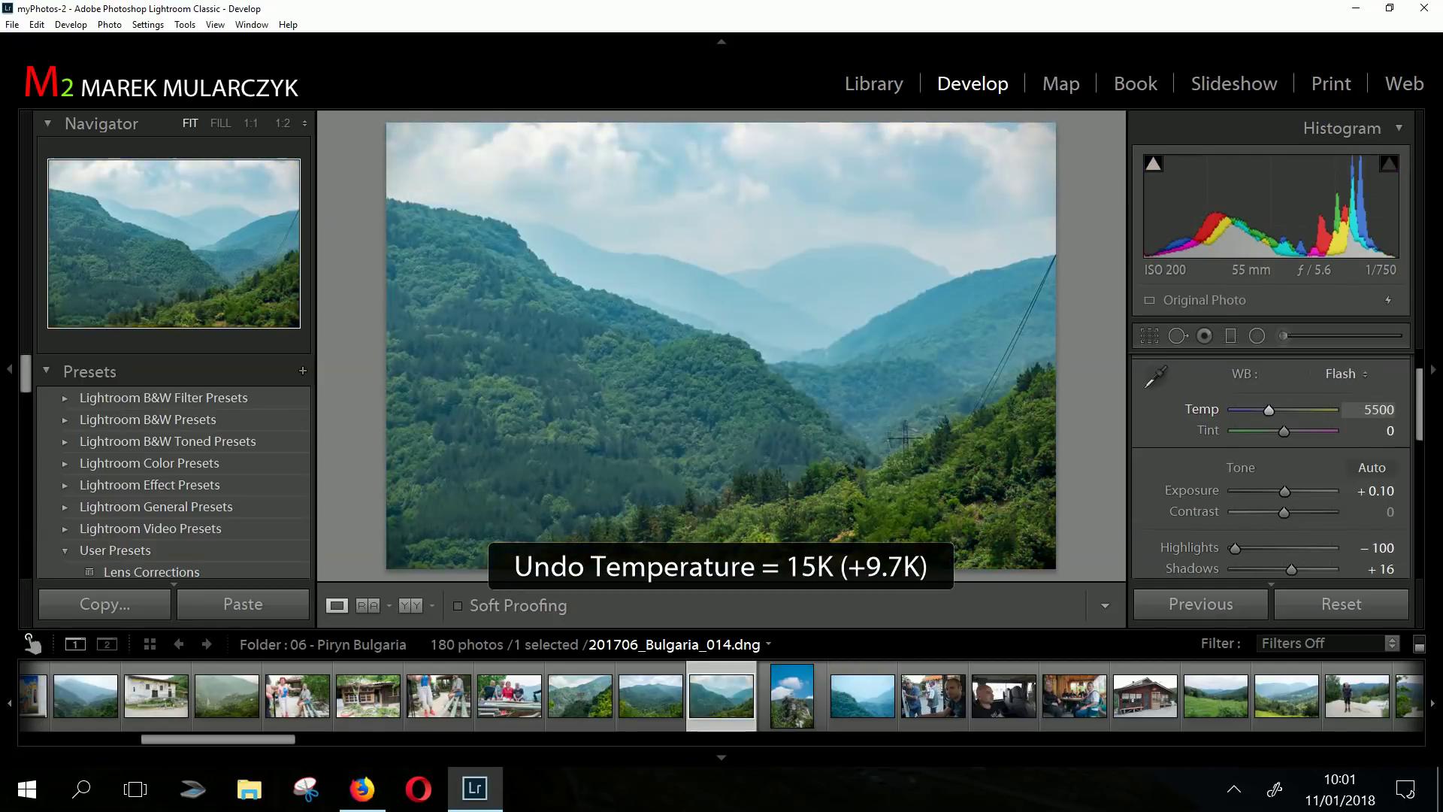
{"action": "scroll", "coordinate": [1278, 451], "scroll_direction": "down", "scroll_amount": 3}
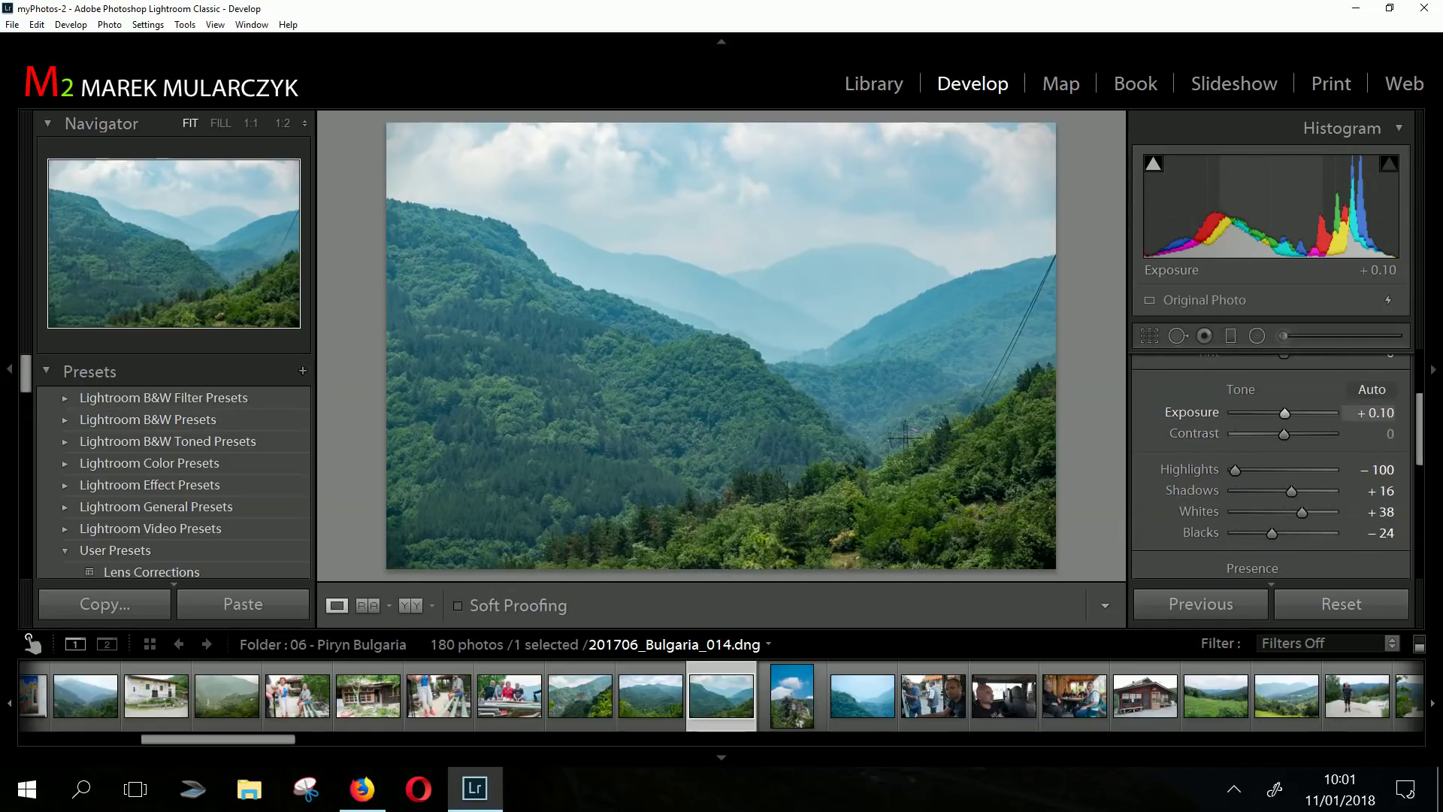
Raise Exposure to +0.35, deepen Blacks to -27 and add Clarity +7
{"action": "left_click_drag", "start_coordinate": [1284, 413], "coordinate": [1285, 433]}
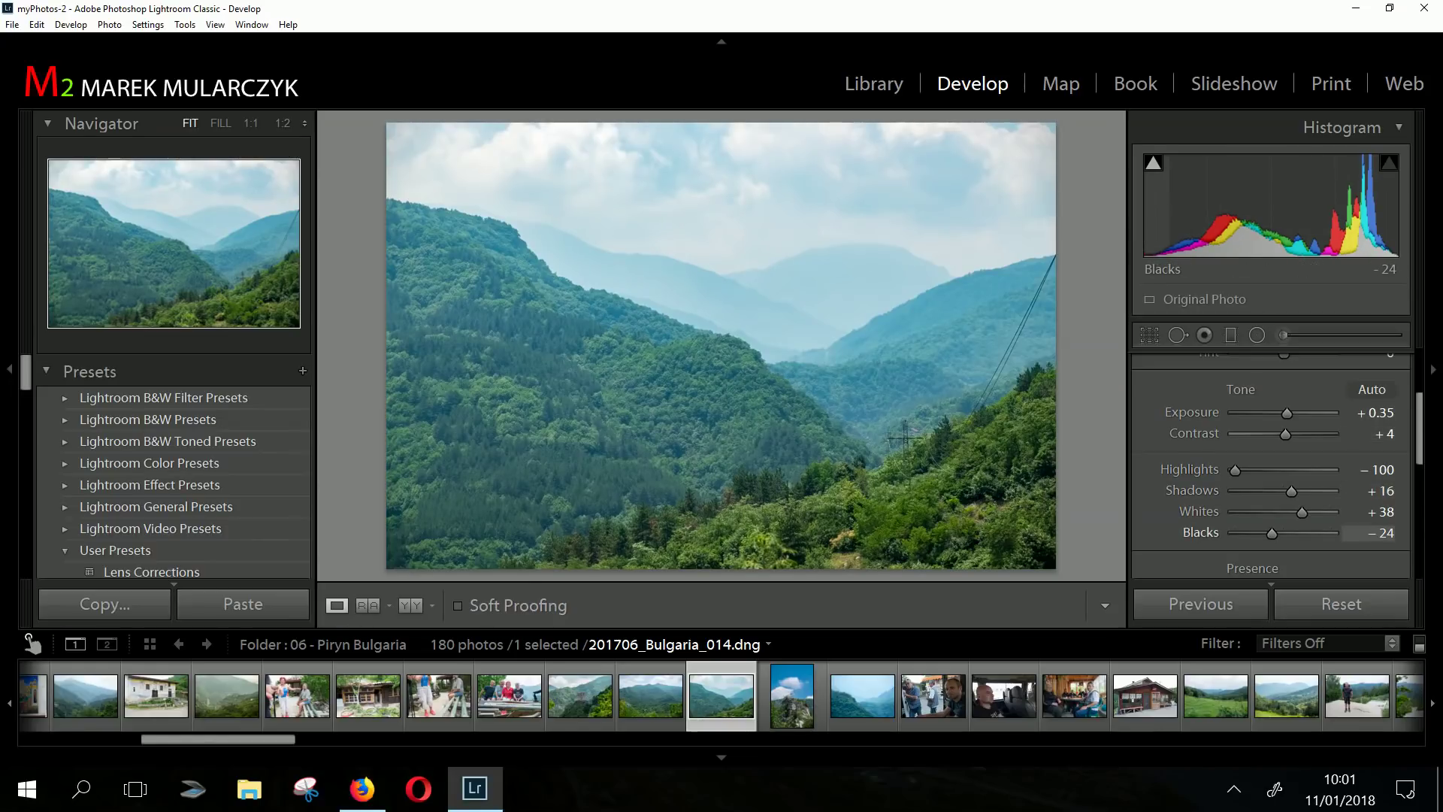
{"action": "left_click_drag", "start_coordinate": [1272, 533], "coordinate": [1271, 533]}
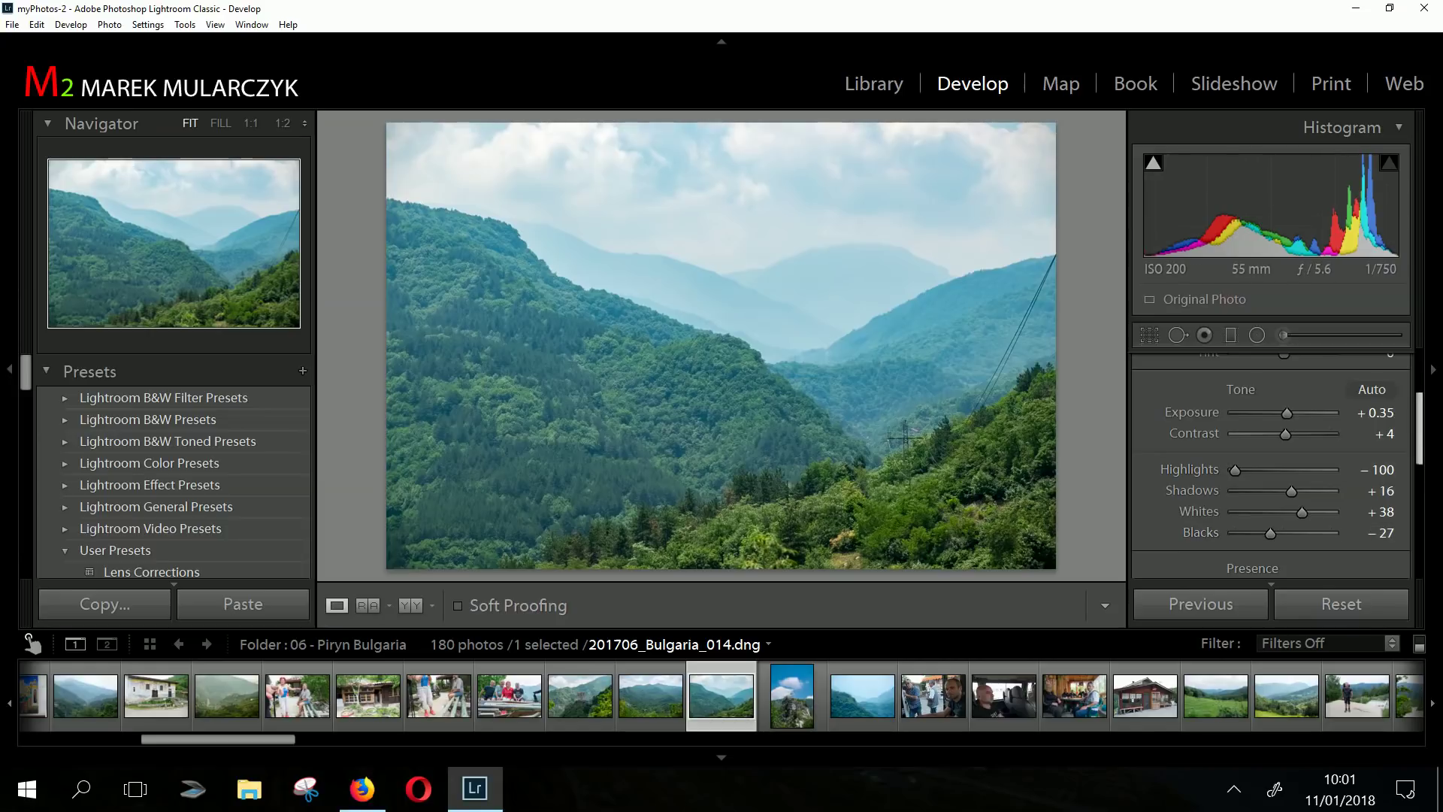
{"action": "scroll", "coordinate": [1270, 451], "scroll_direction": "down", "scroll_amount": 4}
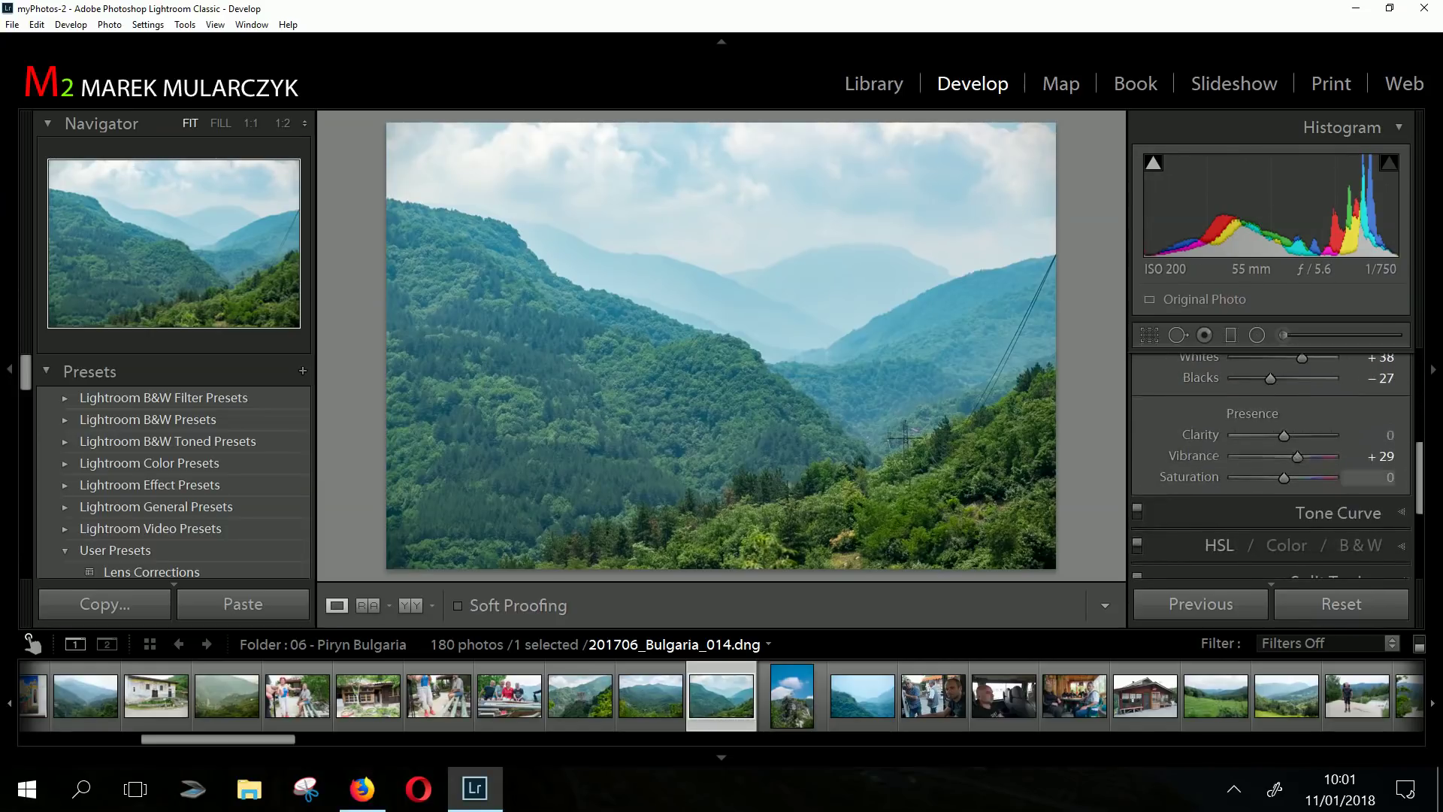
{"action": "left_click_drag", "start_coordinate": [1284, 436], "coordinate": [1288, 436]}
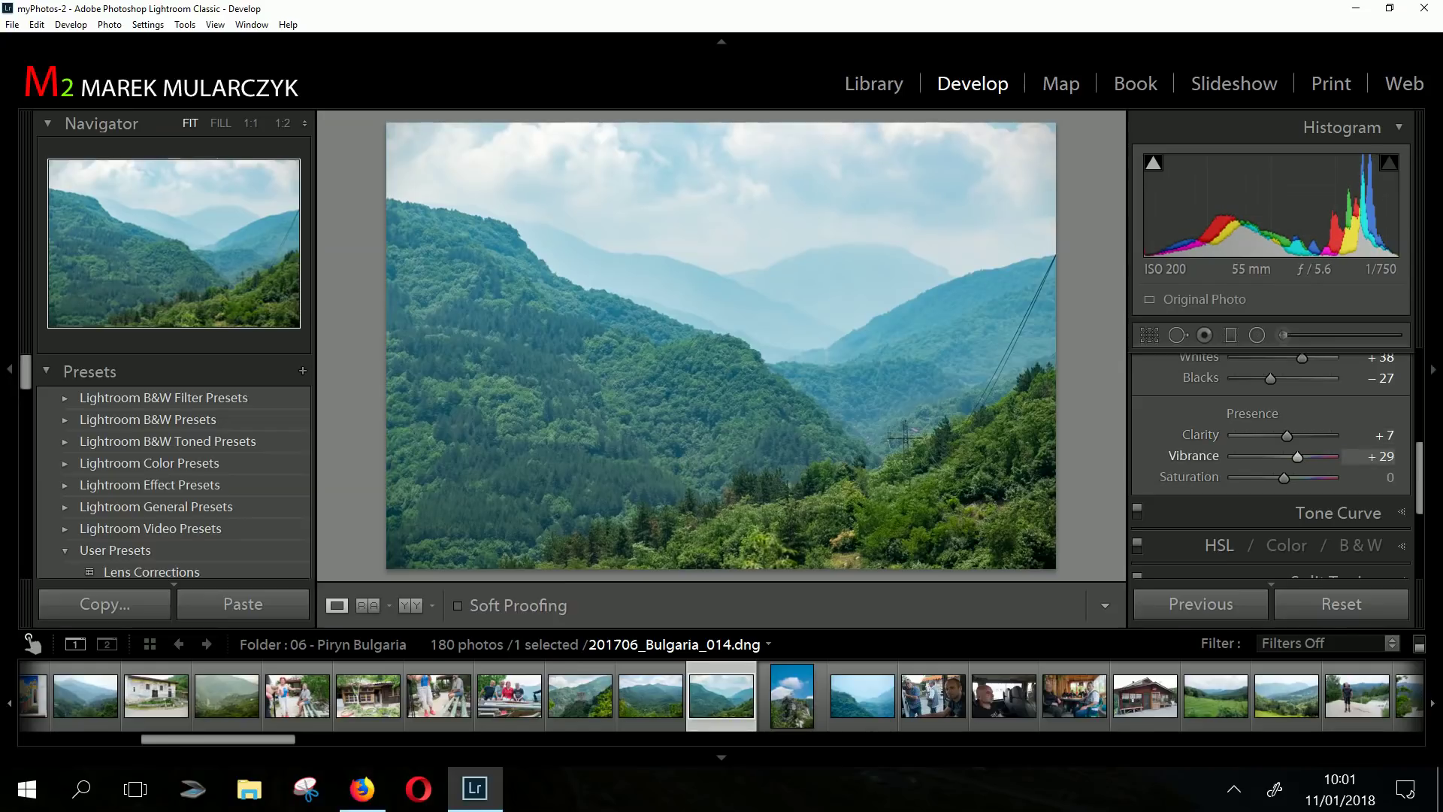
Try Vibrance, reset it to 0, and boost Saturation to +26
{"action": "mouse_move", "coordinate": [1298, 456]}
{"action": "left_mouse_down"}
{"action": "mouse_move", "coordinate": [1235, 456]}
{"action": "mouse_move", "coordinate": [1330, 456]}
{"action": "mouse_move", "coordinate": [1263, 456]}
{"action": "mouse_move", "coordinate": [1291, 457]}
{"action": "left_mouse_up"}
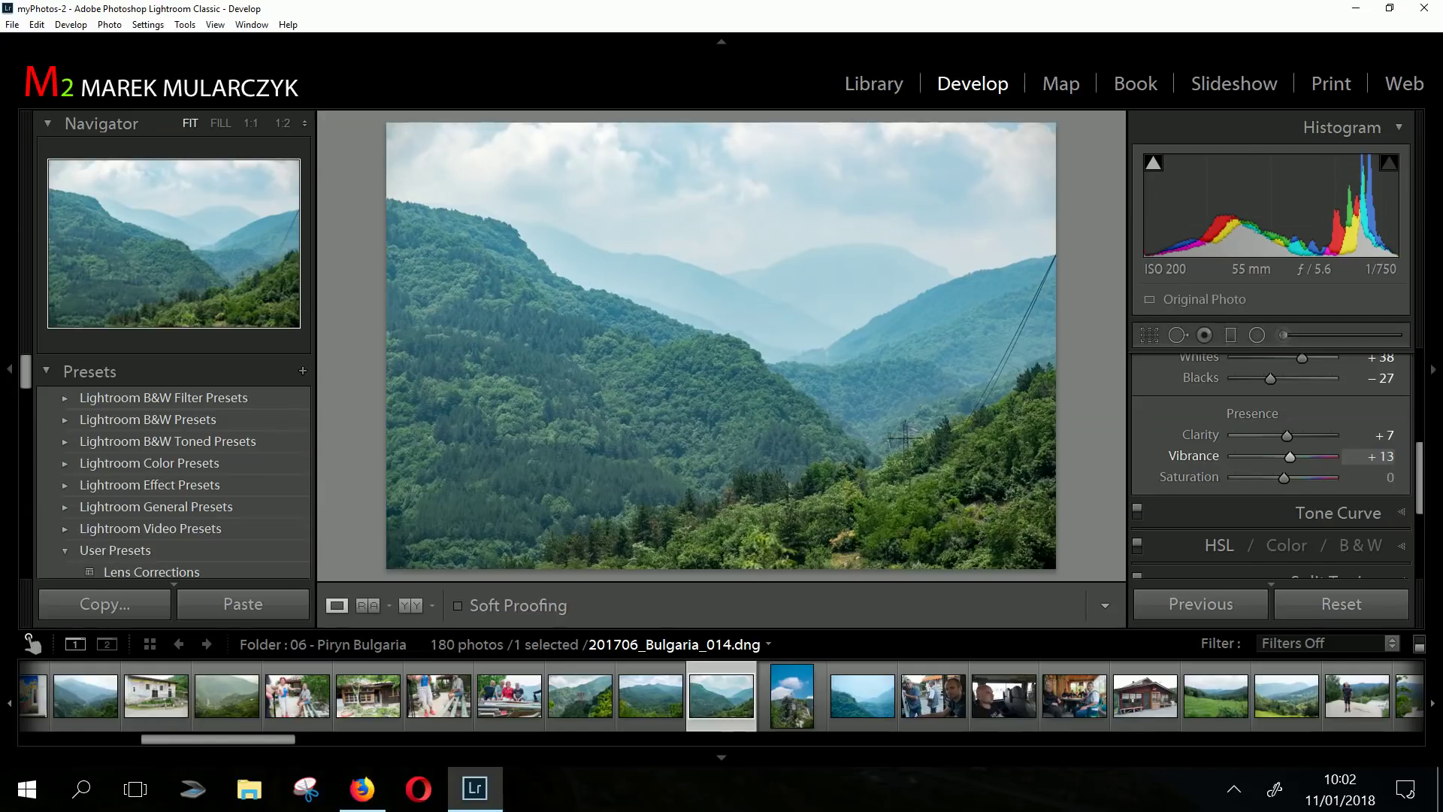
{"action": "double_click", "coordinate": [1290, 456]}
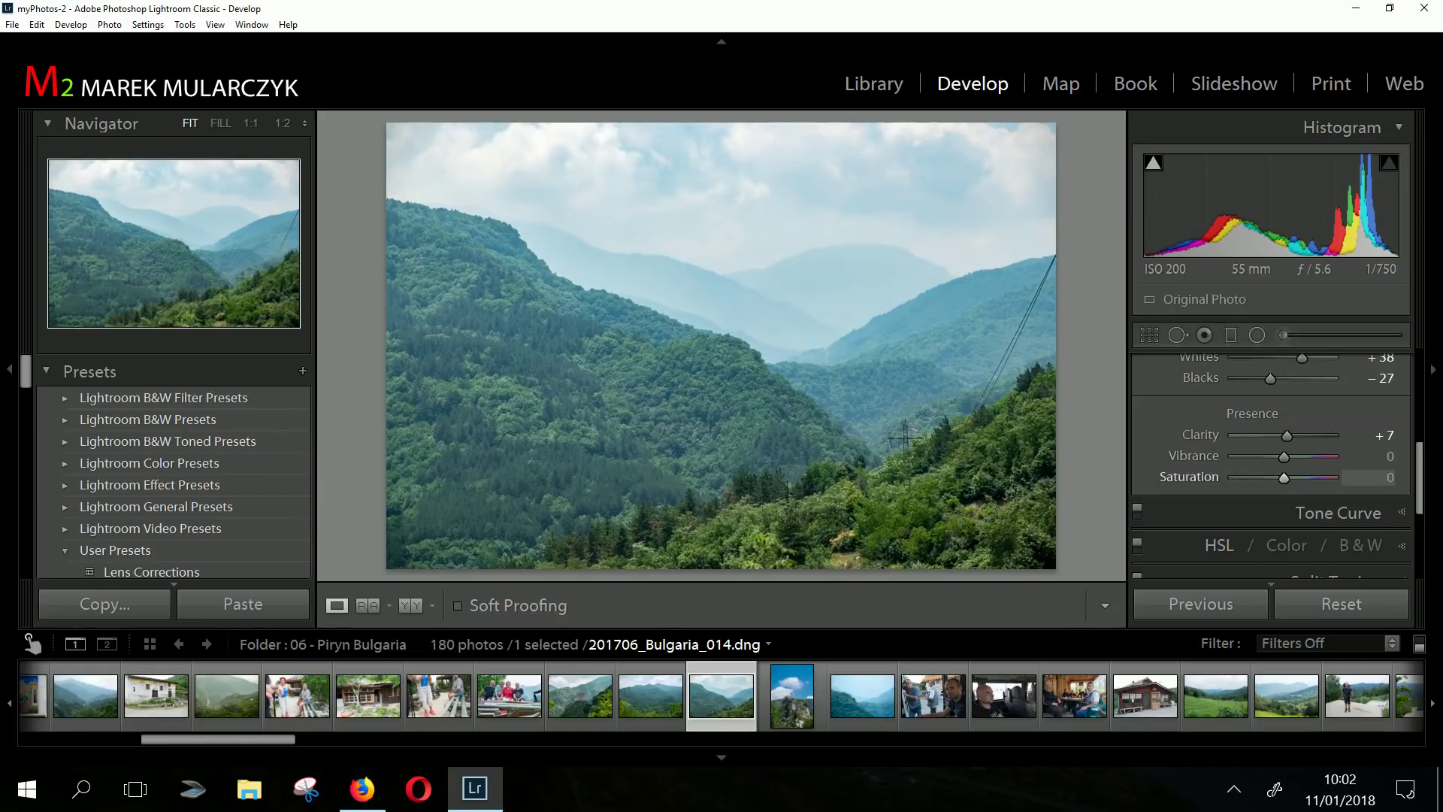
{"action": "left_click_drag", "start_coordinate": [1284, 477], "coordinate": [1297, 478]}
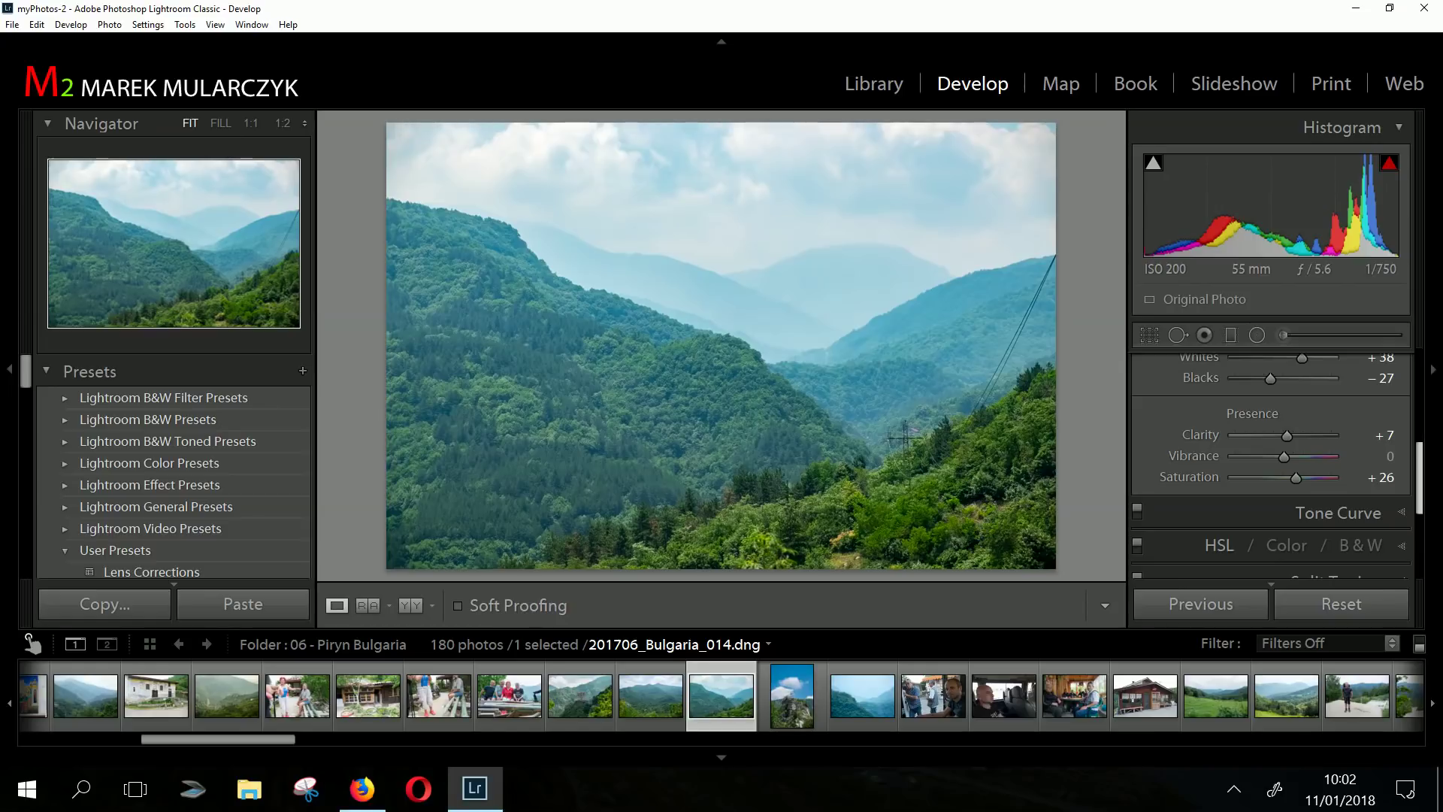
Scroll the right Develop panel down to the HSL sliders and back up slightly
{"action": "scroll", "coordinate": [1277, 466], "scroll_direction": "down", "scroll_amount": 2}
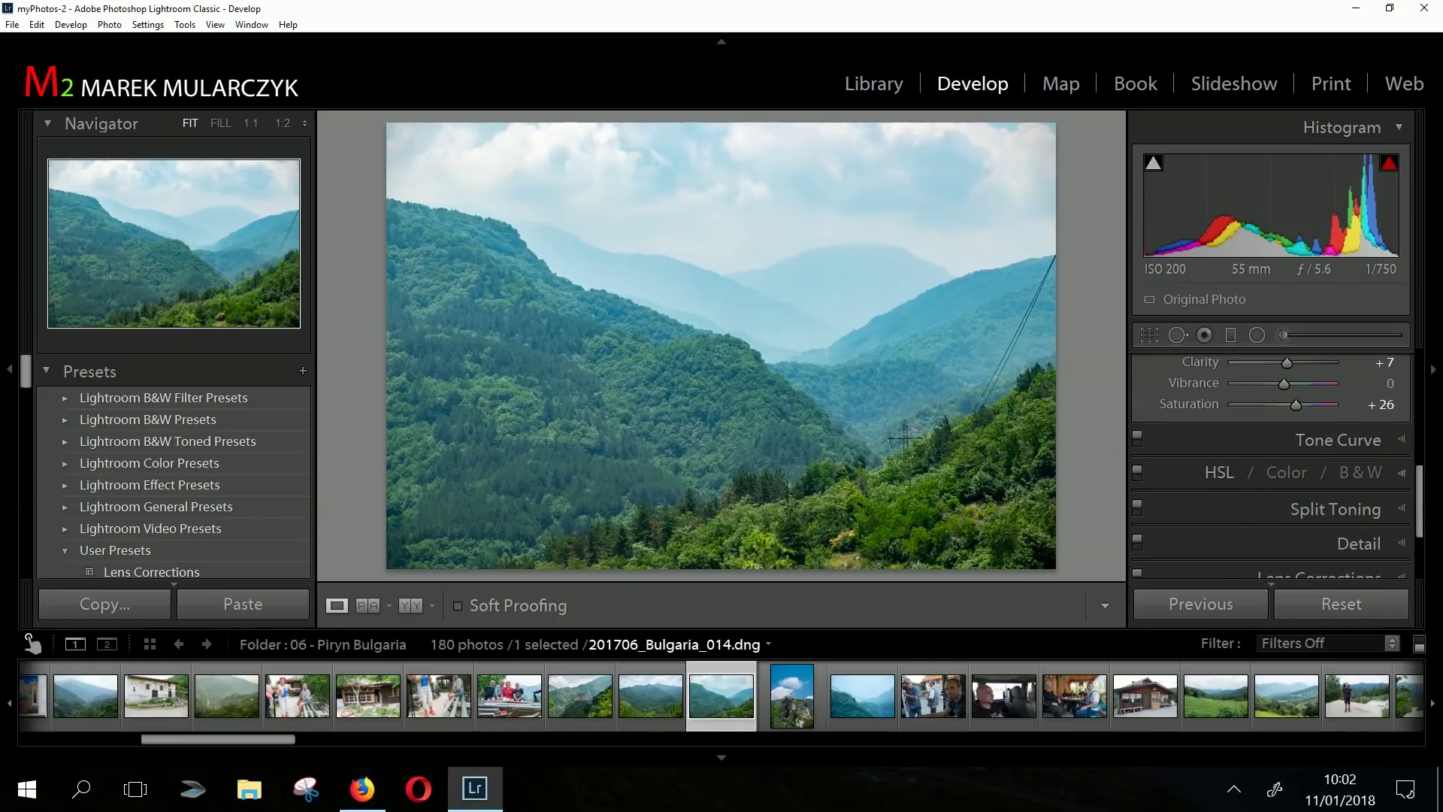
{"action": "scroll", "coordinate": [1278, 488], "scroll_direction": "down", "scroll_amount": 3}
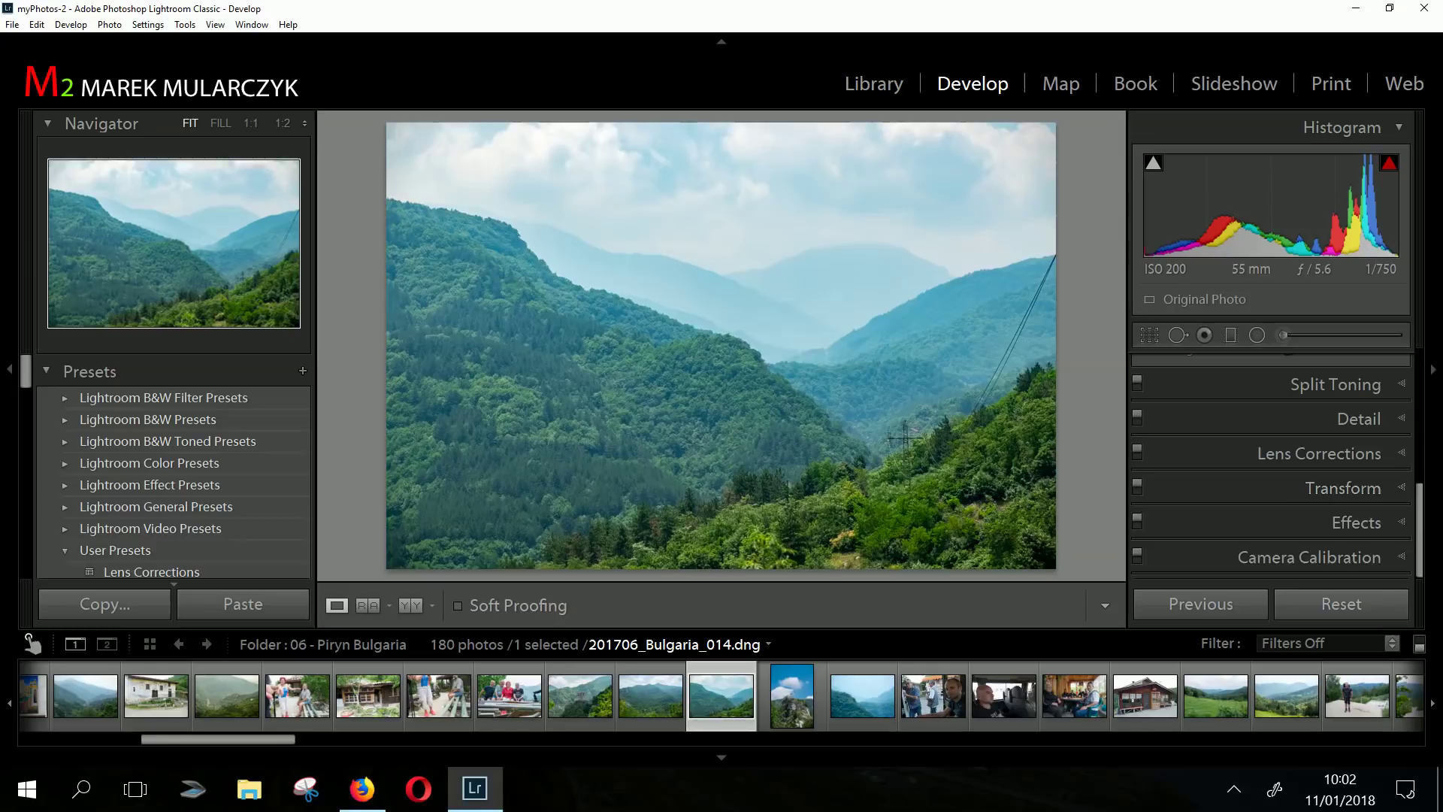
{"action": "scroll", "coordinate": [1270, 466], "scroll_direction": "up", "scroll_amount": 4}
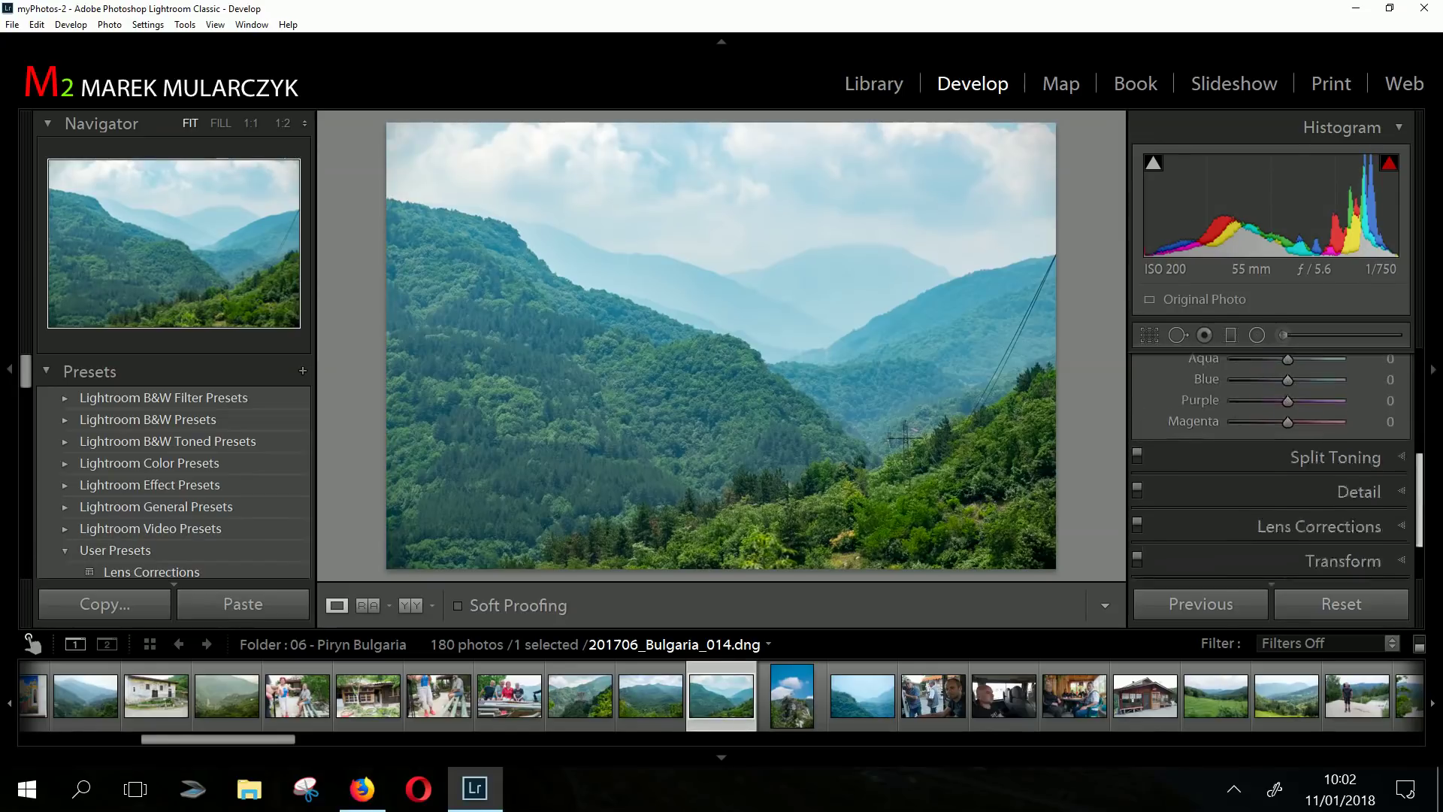
{"action": "scroll", "coordinate": [1271, 466], "scroll_direction": "up", "scroll_amount": 1}
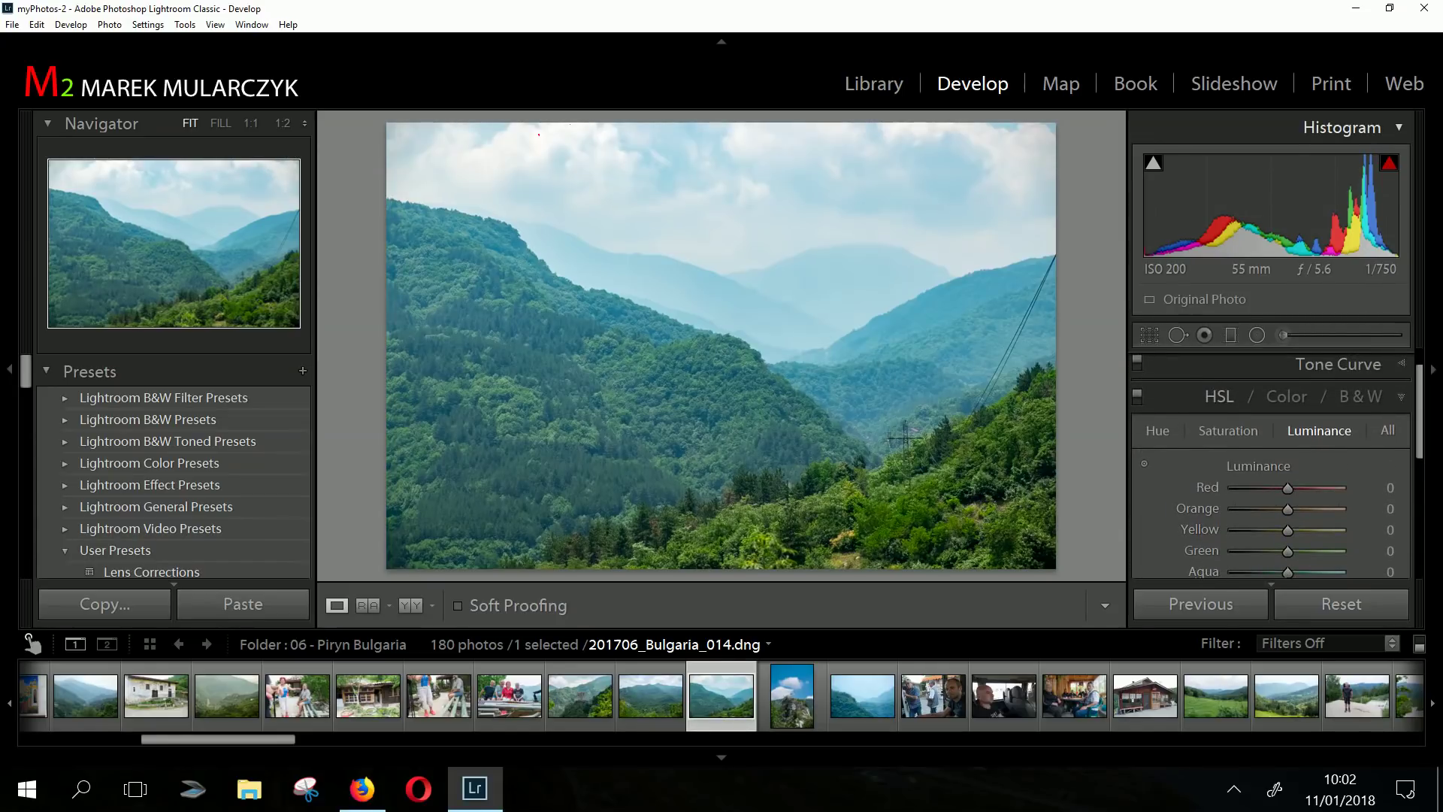
Hide the Histogram and set HSL Blue luminance to -58 after trying about -71
{"action": "key", "text": "ctrl+0"}
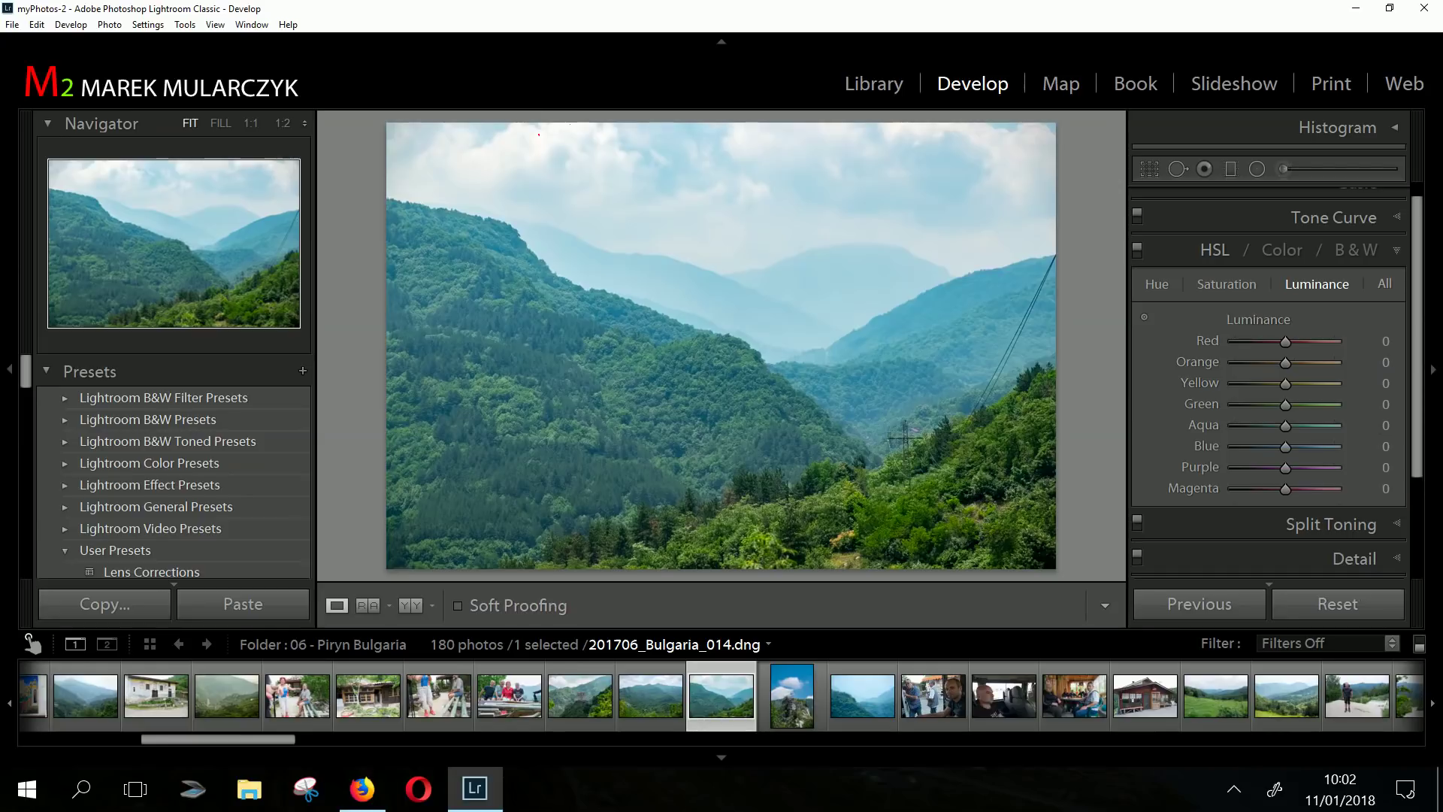
{"action": "scroll", "coordinate": [1270, 391], "scroll_direction": "down", "scroll_amount": 1}
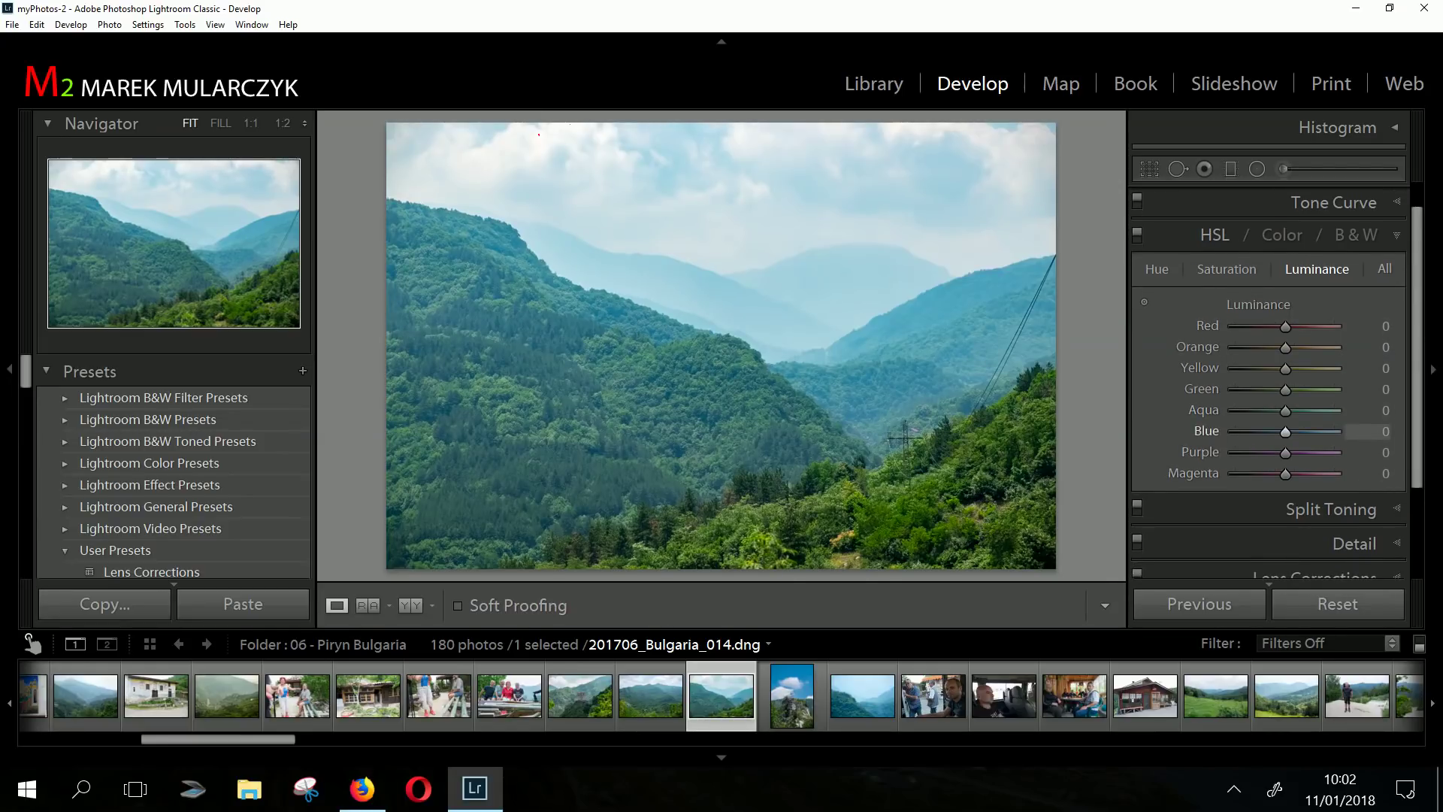
{"action": "left_click_drag", "start_coordinate": [1286, 432], "coordinate": [1249, 432]}
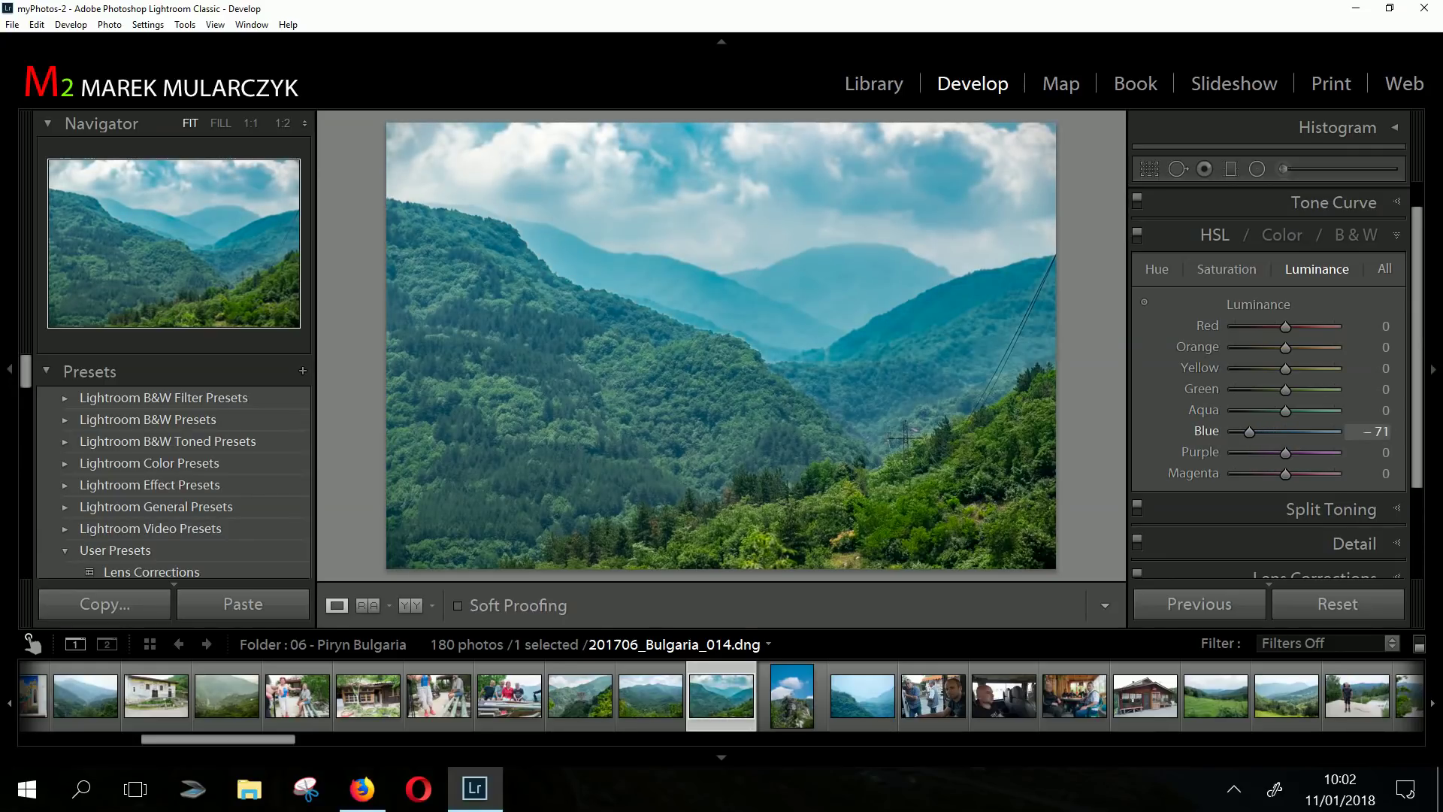
{"action": "left_click_drag", "start_coordinate": [1250, 432], "coordinate": [1256, 432]}
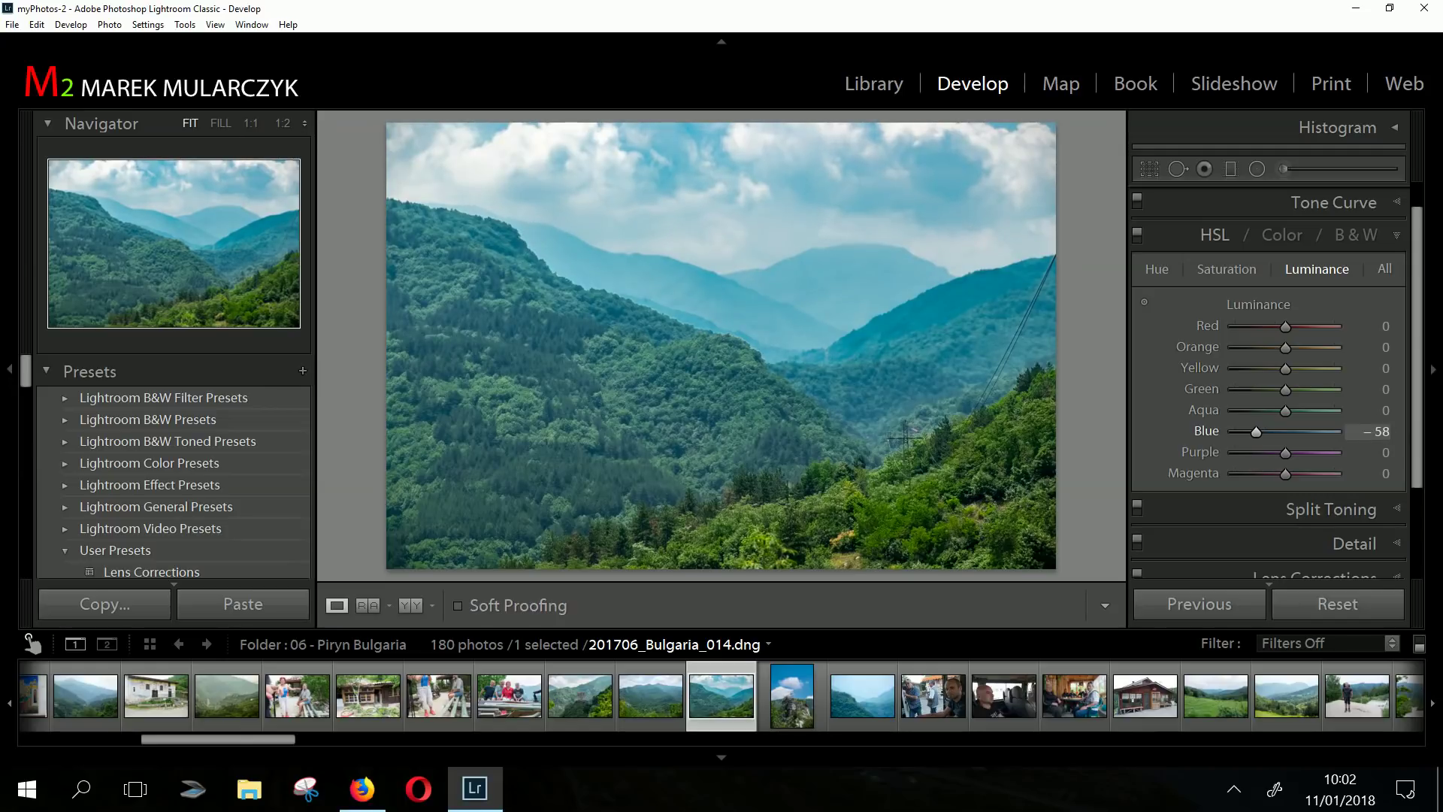
{"action": "left_click", "coordinate": [874, 83]}
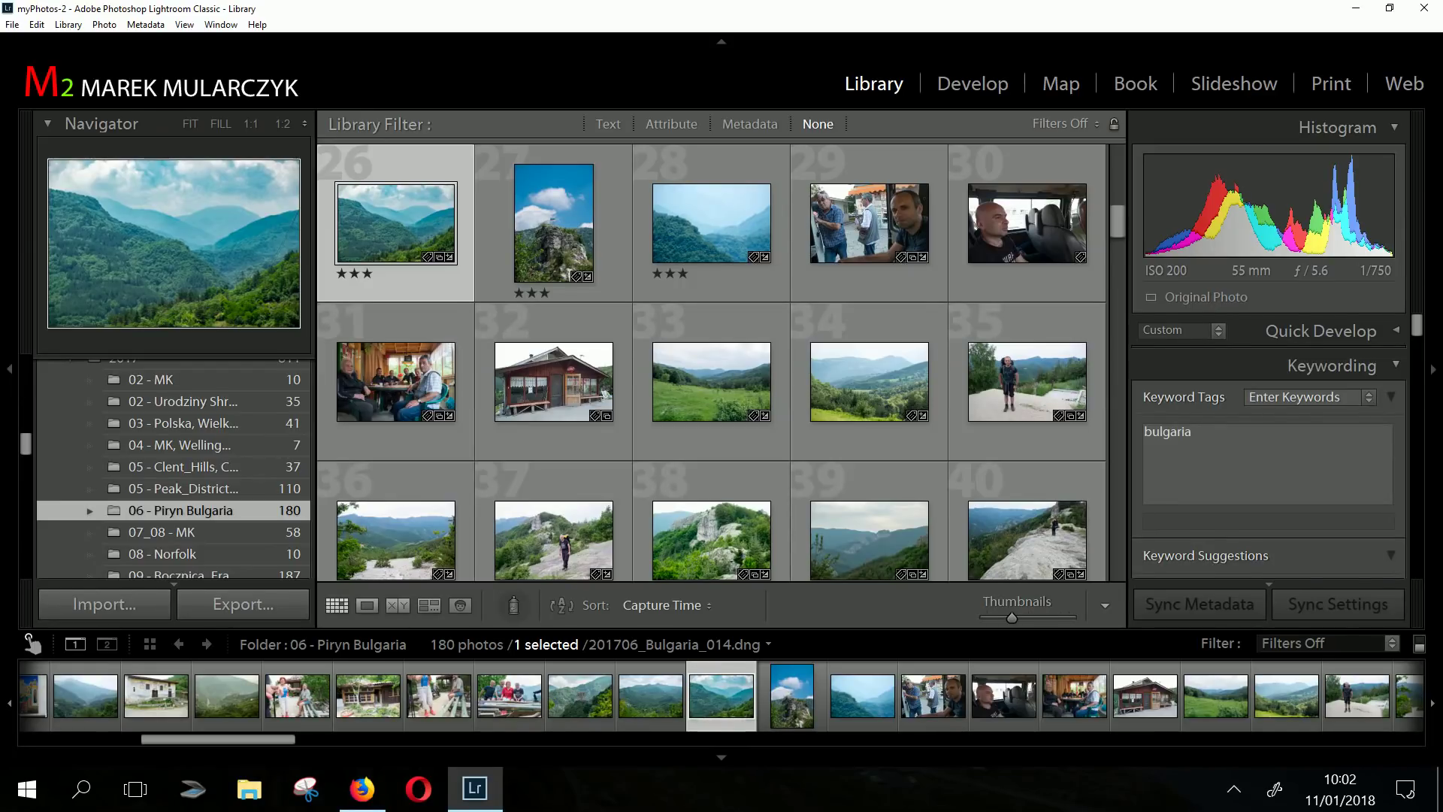
Scroll down through the Piryn Bulgaria thumbnails in the Library grid, then back up a little
{"action": "scroll", "coordinate": [711, 361], "scroll_direction": "down", "scroll_amount": 1}
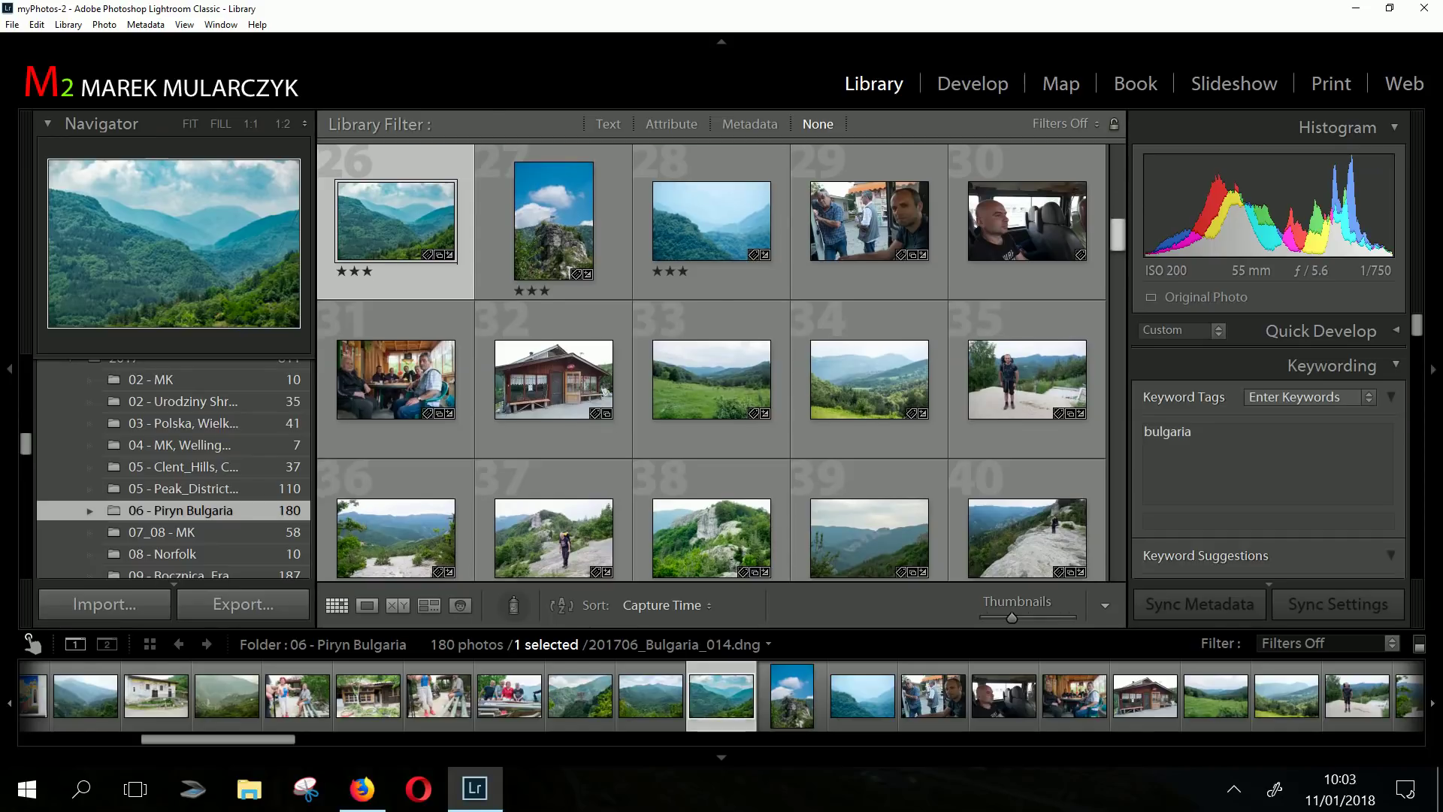
{"action": "scroll", "coordinate": [711, 361], "scroll_direction": "down", "scroll_amount": 5}
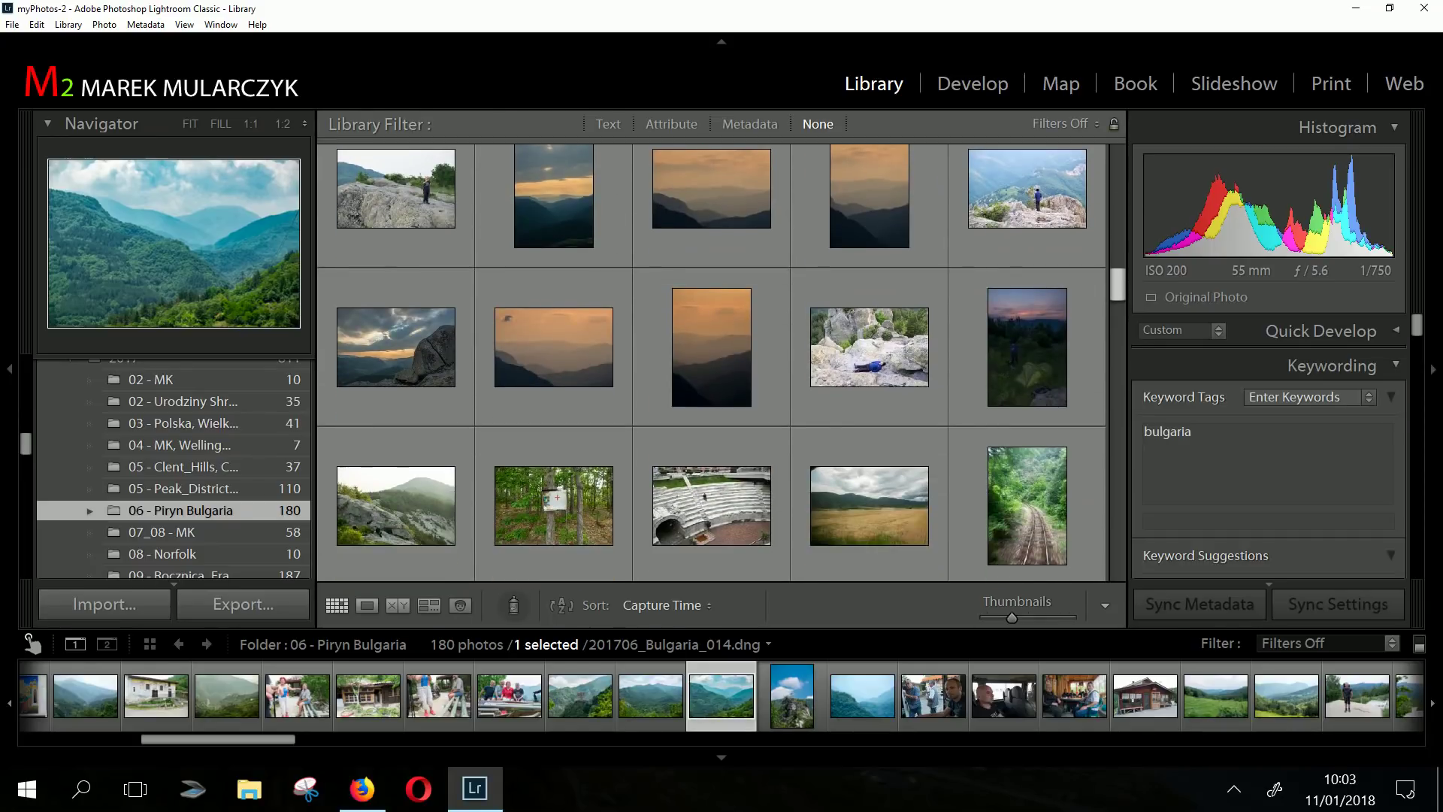
{"action": "scroll", "coordinate": [712, 361], "scroll_direction": "down", "scroll_amount": 15}
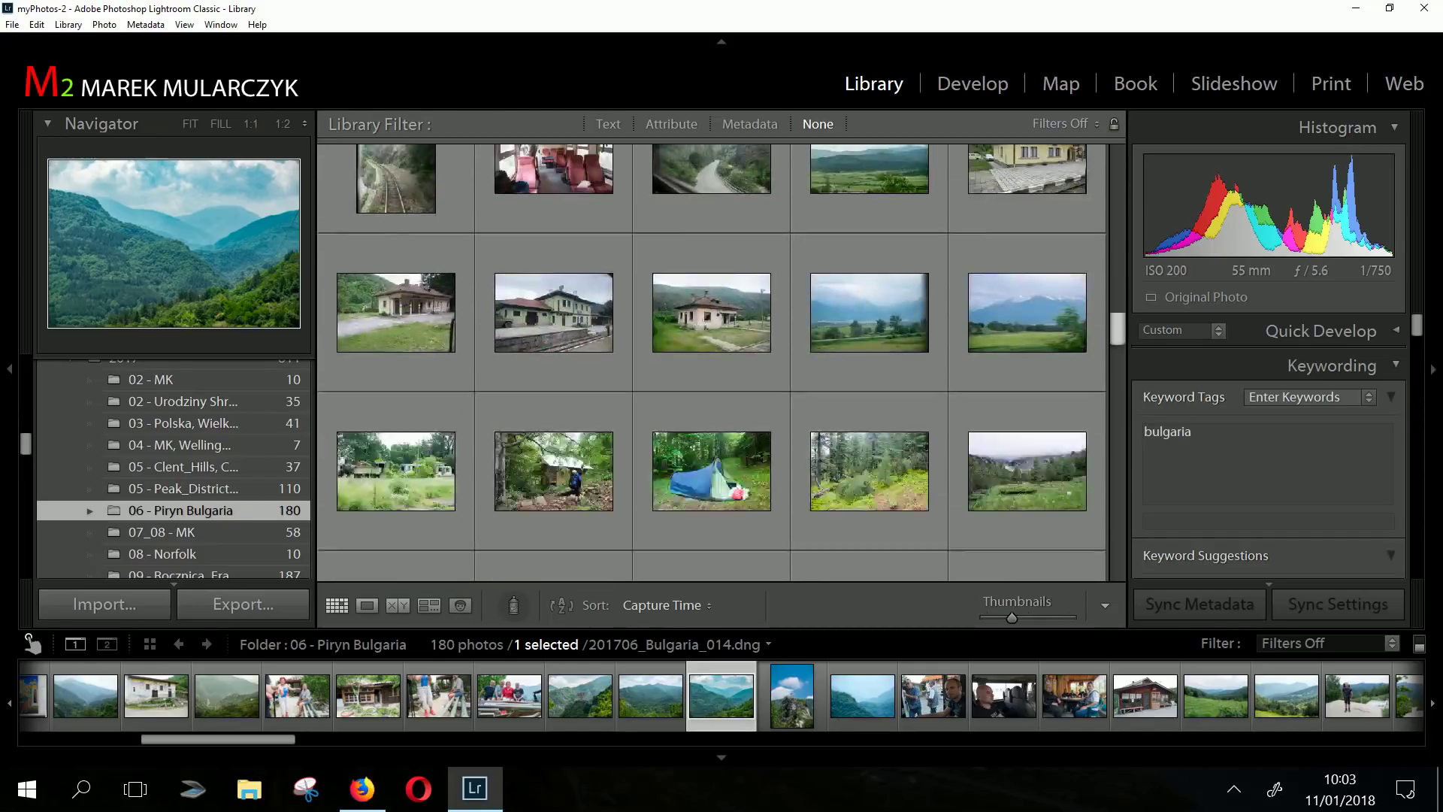
{"action": "scroll", "coordinate": [712, 364], "scroll_direction": "down", "scroll_amount": 12}
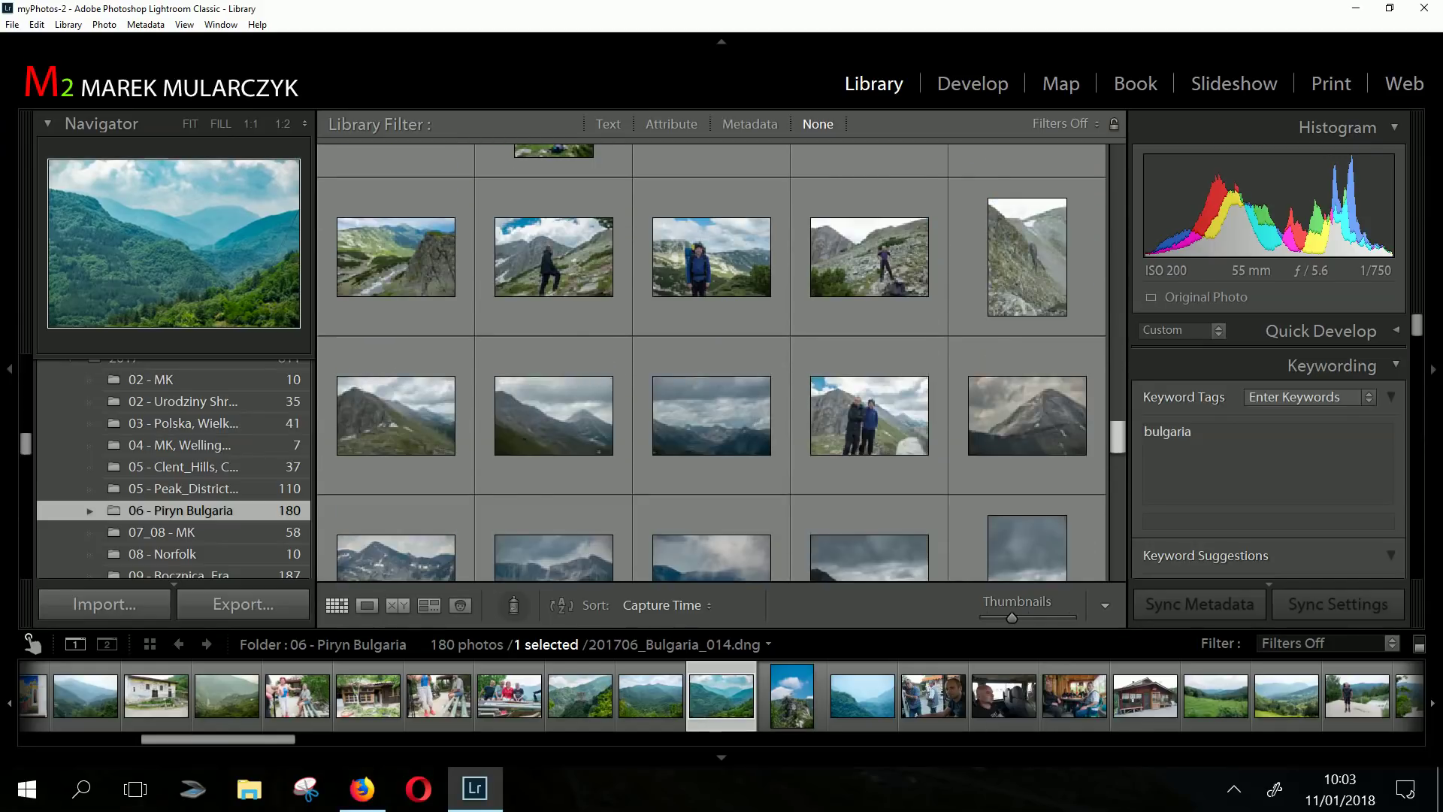
{"action": "scroll", "coordinate": [711, 363], "scroll_direction": "down", "scroll_amount": 1}
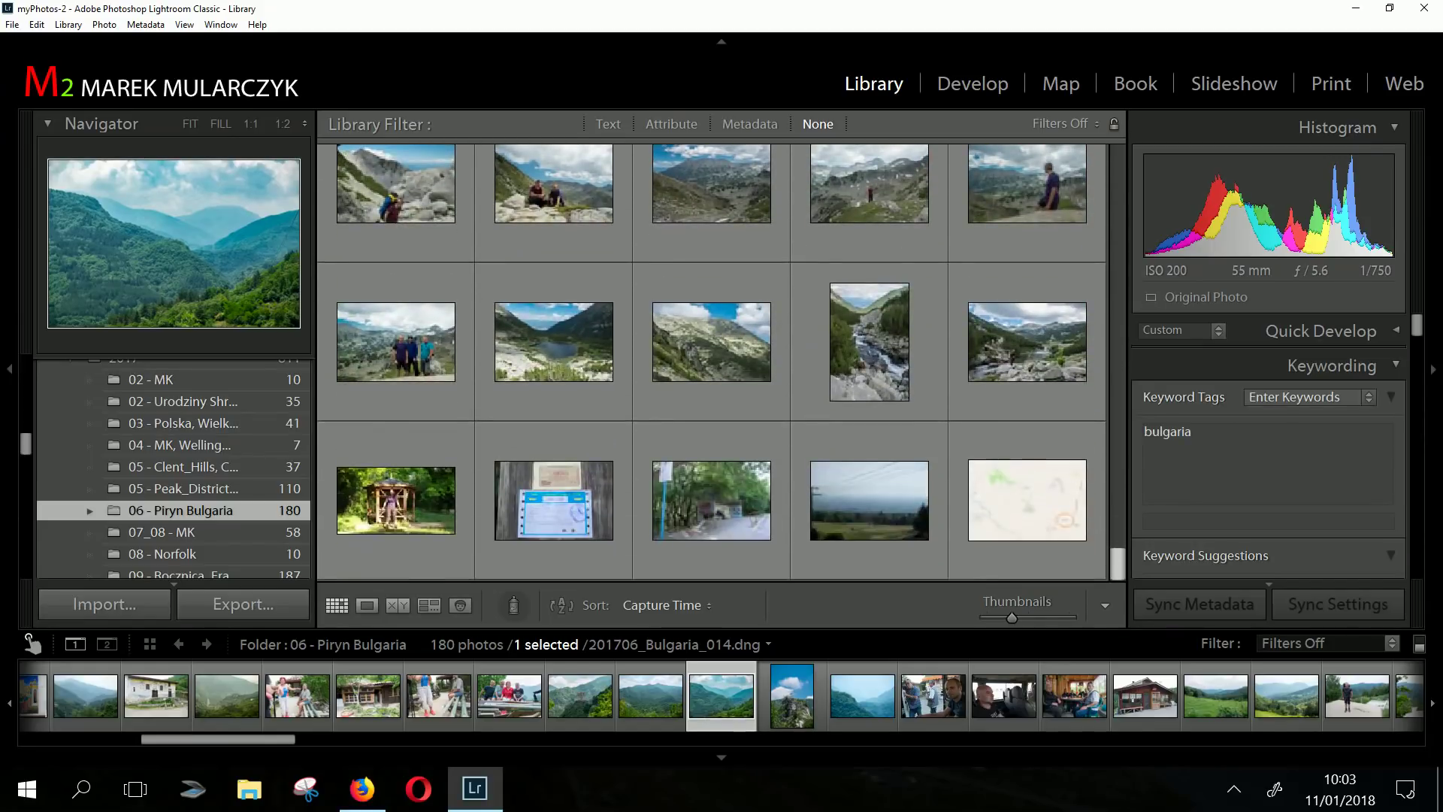
{"action": "scroll", "coordinate": [711, 354], "scroll_direction": "up", "scroll_amount": 2}
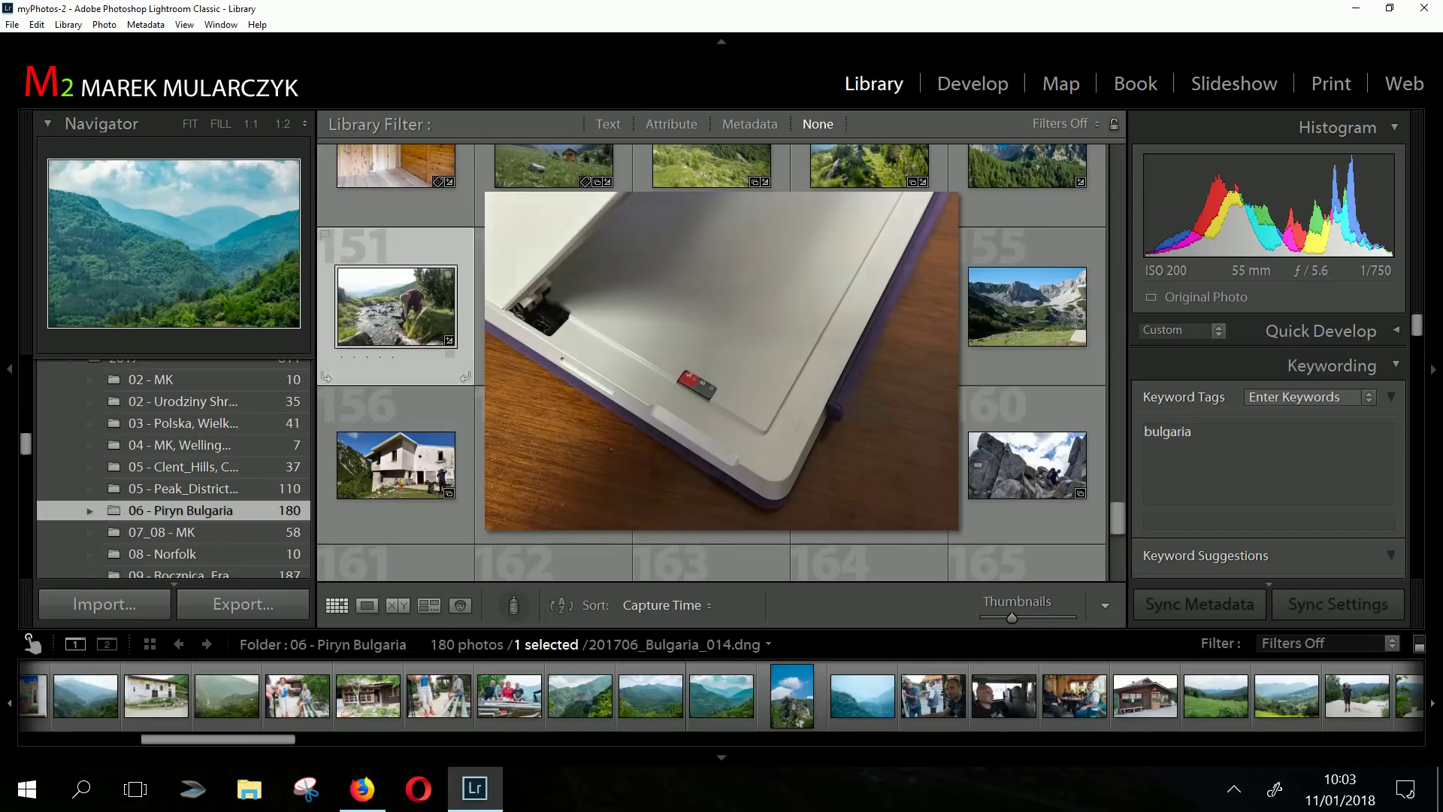
Reveal stream photo 201706_Bulgaria_138 (thumbnail 151) in File Explorer, then close Explorer
{"action": "right_click", "coordinate": [395, 265]}
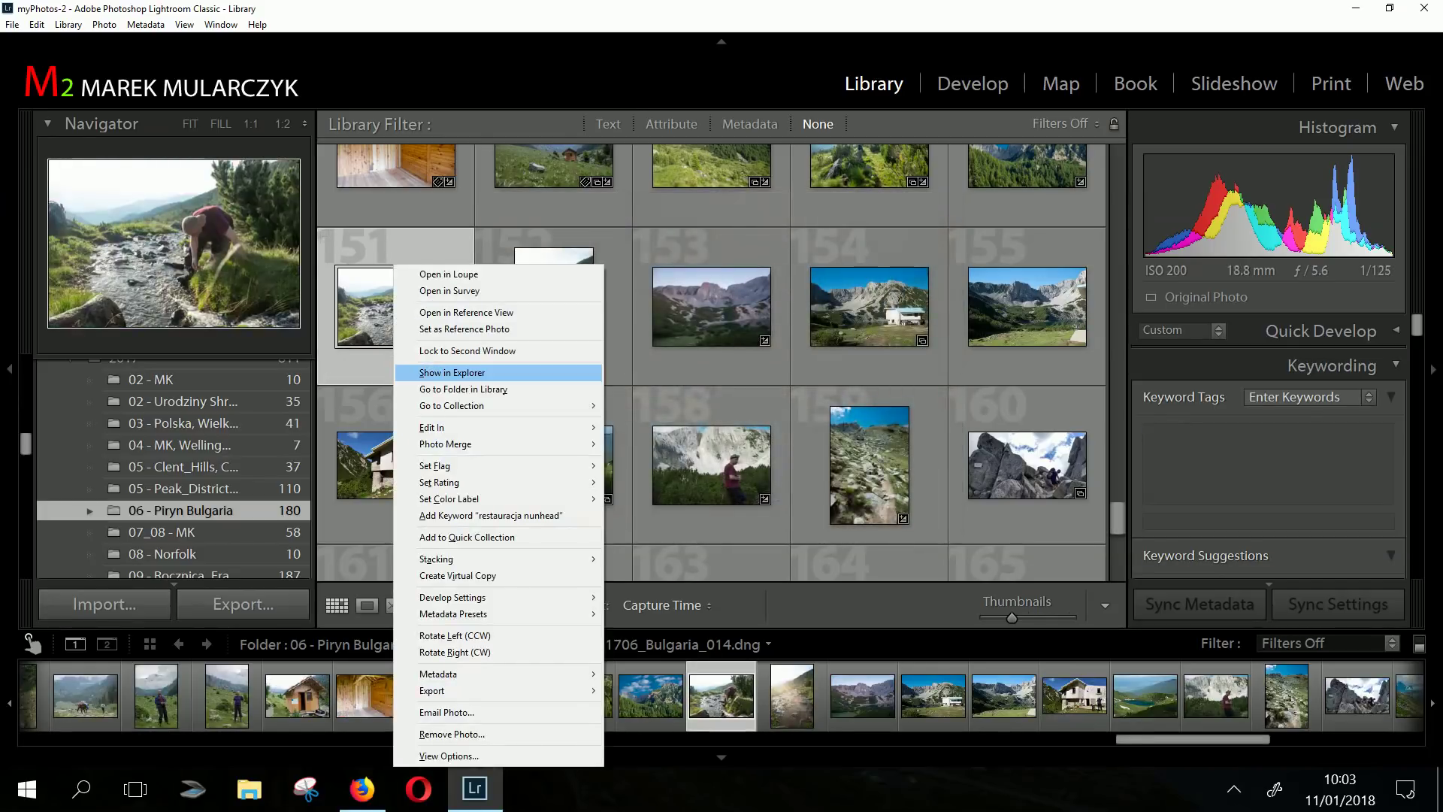
{"action": "left_click", "coordinate": [452, 373]}
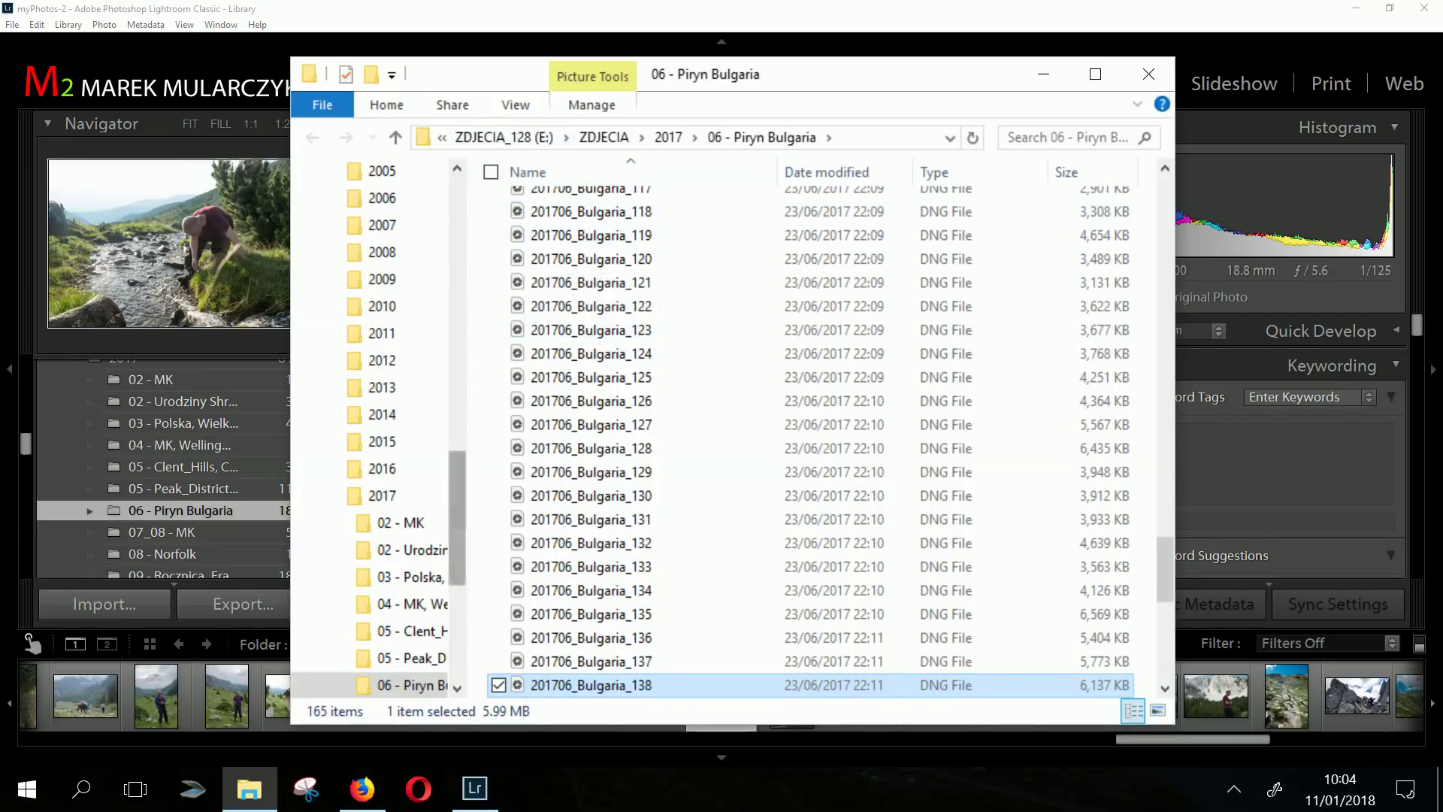
{"action": "scroll", "coordinate": [384, 429], "scroll_direction": "up", "scroll_amount": 7}
{"action": "scroll", "coordinate": [384, 376], "scroll_direction": "up", "scroll_amount": 2}
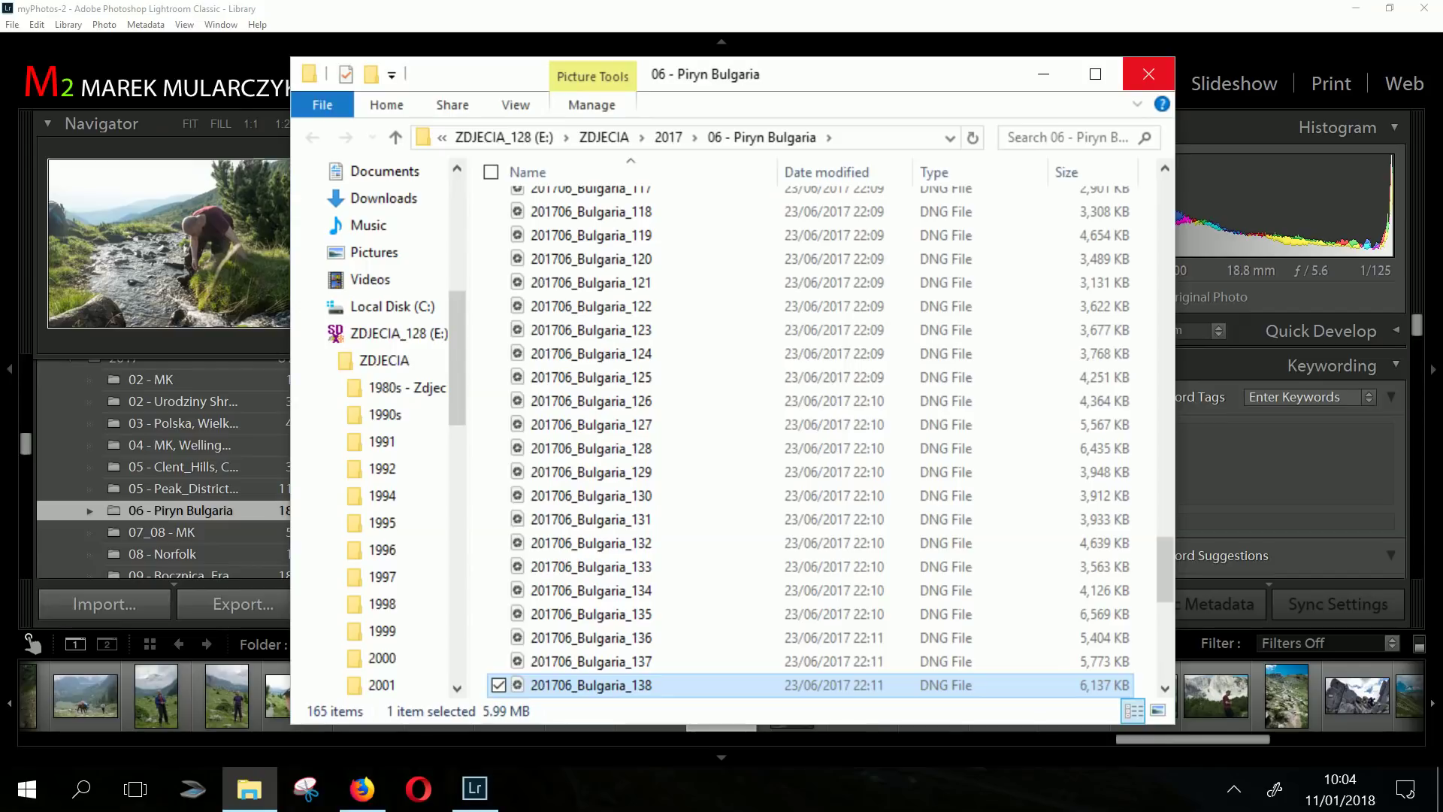
{"action": "left_click", "coordinate": [1149, 73]}
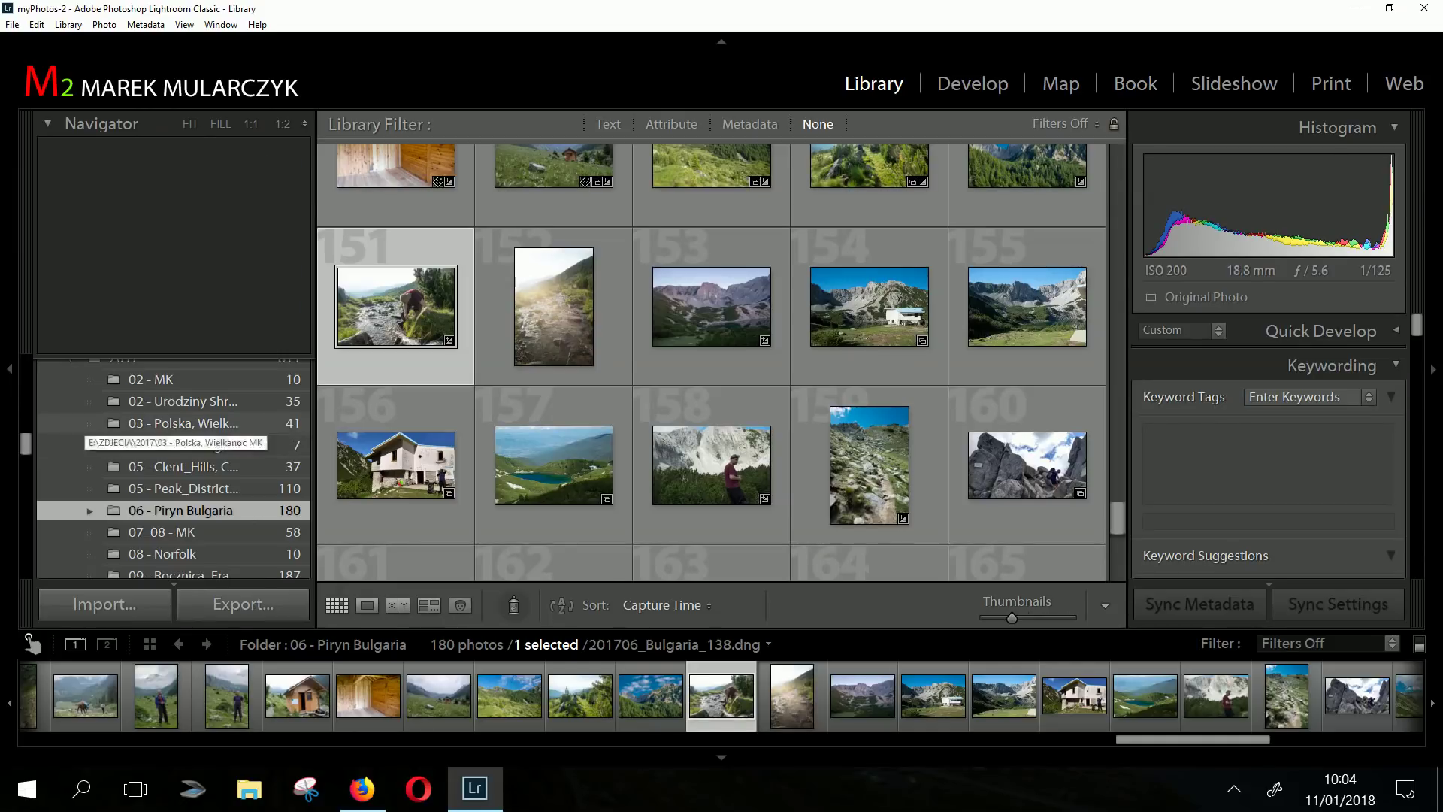
Scroll the Folders panel up to the 2004 year folder
{"action": "scroll", "coordinate": [173, 467], "scroll_direction": "up", "scroll_amount": 5}
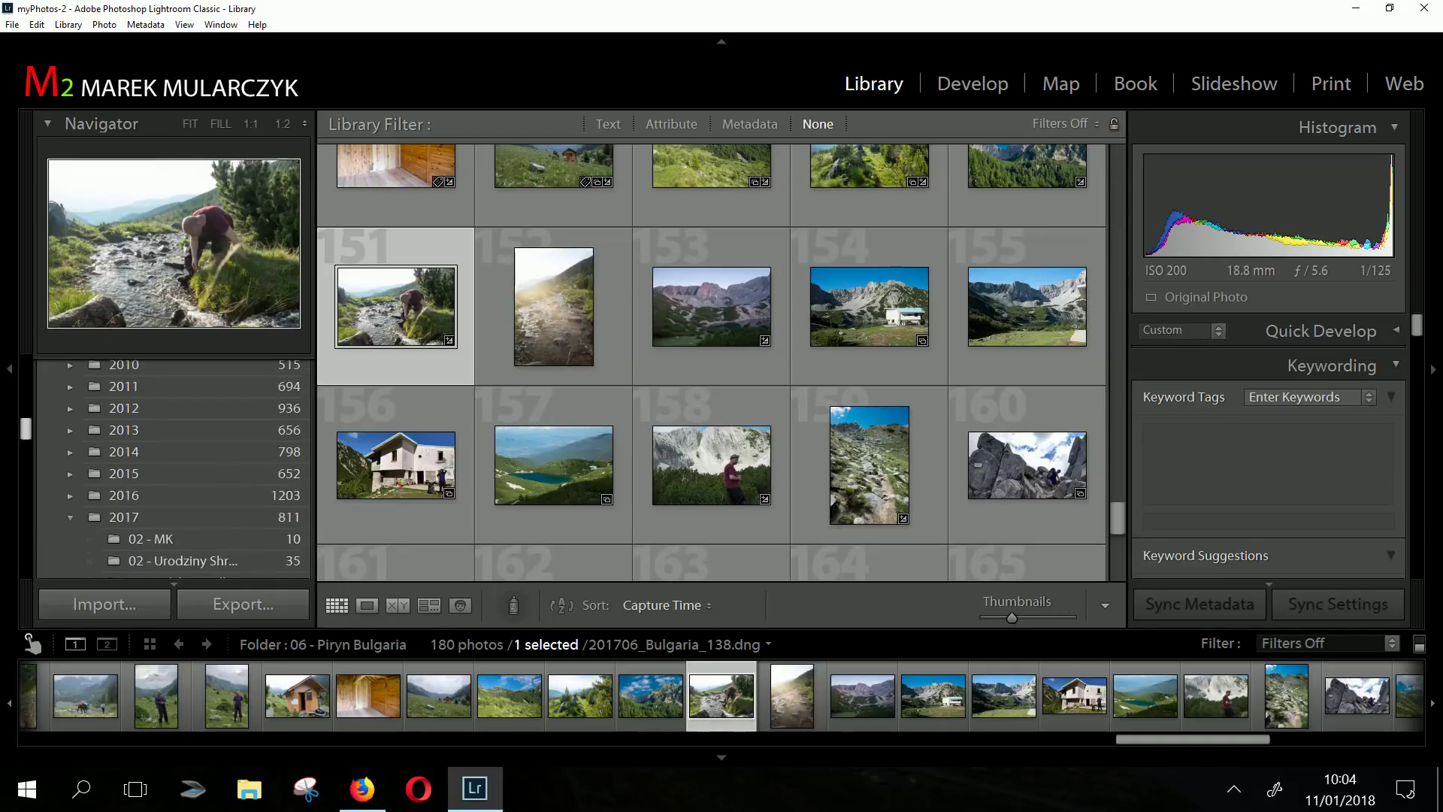
{"action": "scroll", "coordinate": [161, 470], "scroll_direction": "down", "scroll_amount": 3}
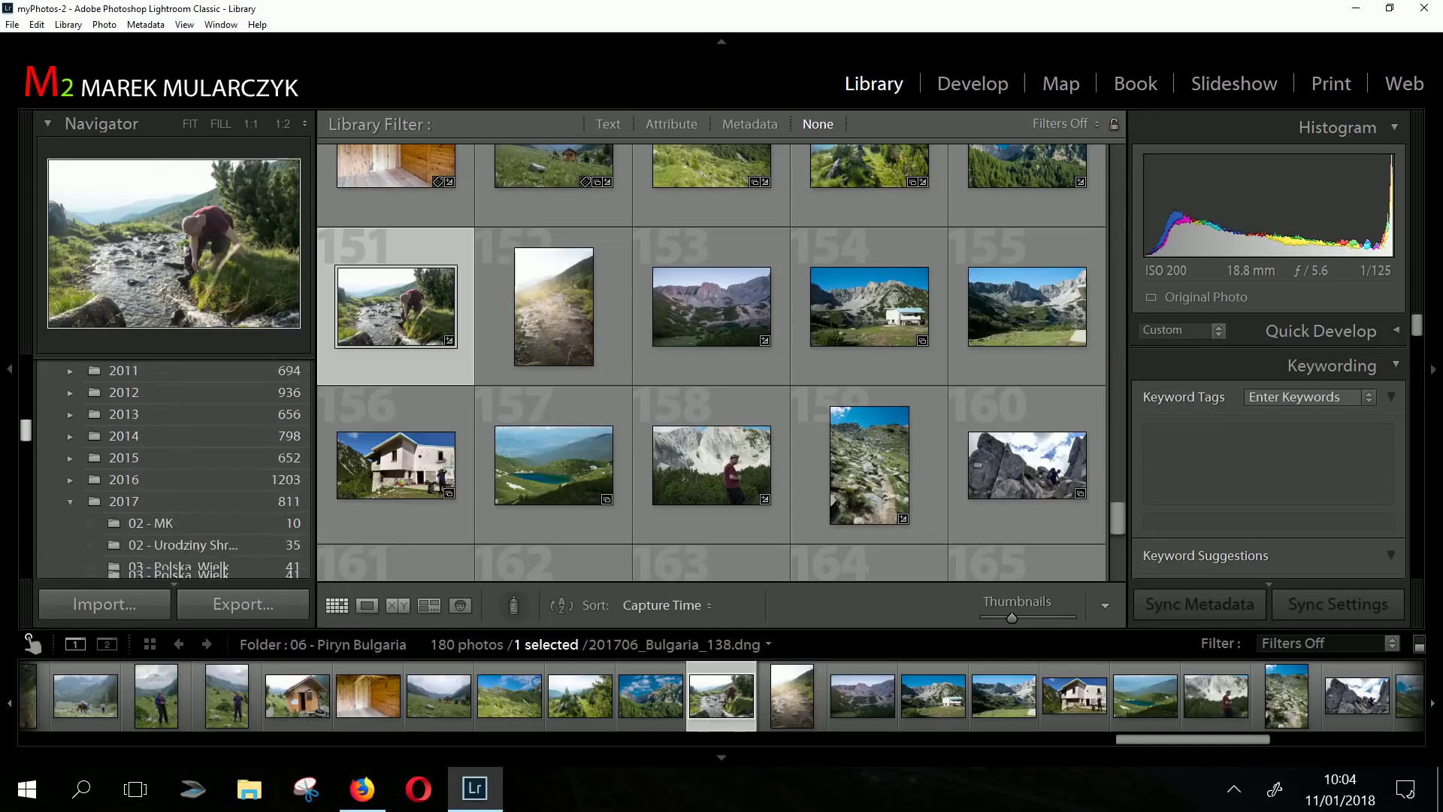
{"action": "scroll", "coordinate": [161, 470], "scroll_direction": "up", "scroll_amount": 4}
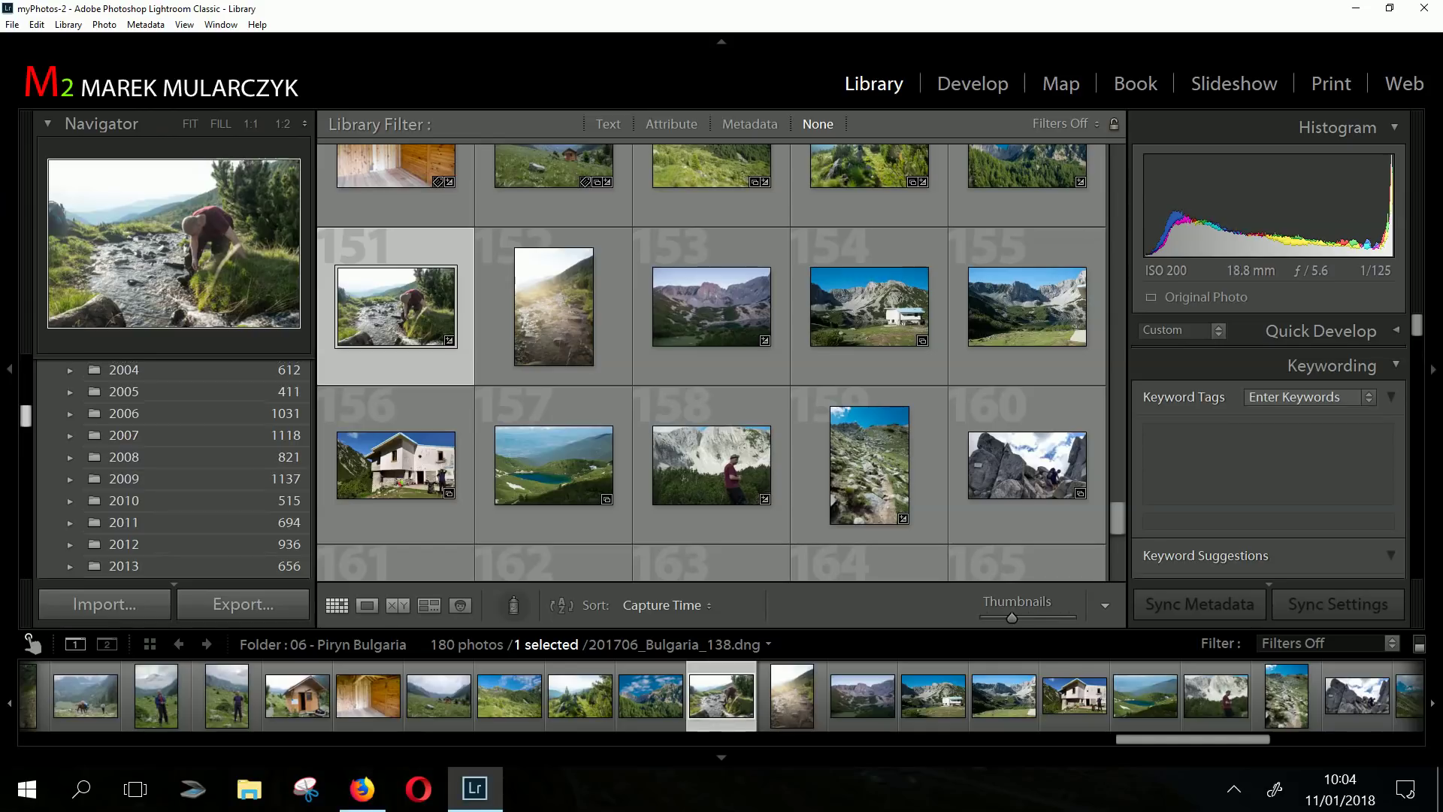
Expand the 2004 folder and open its 08 - Rosja subfolder
{"action": "left_click", "coordinate": [70, 369]}
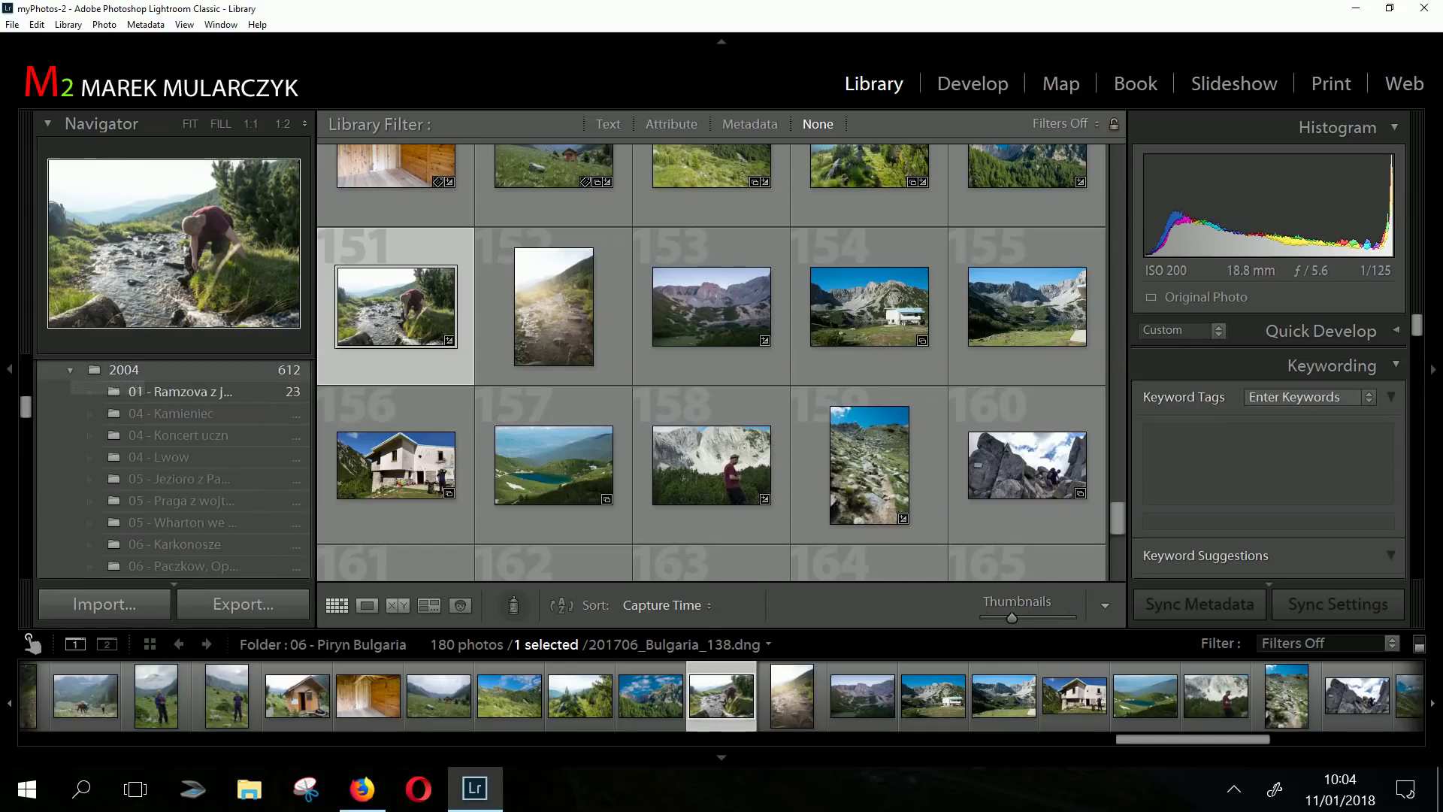
{"action": "scroll", "coordinate": [173, 481], "scroll_direction": "down", "scroll_amount": 3}
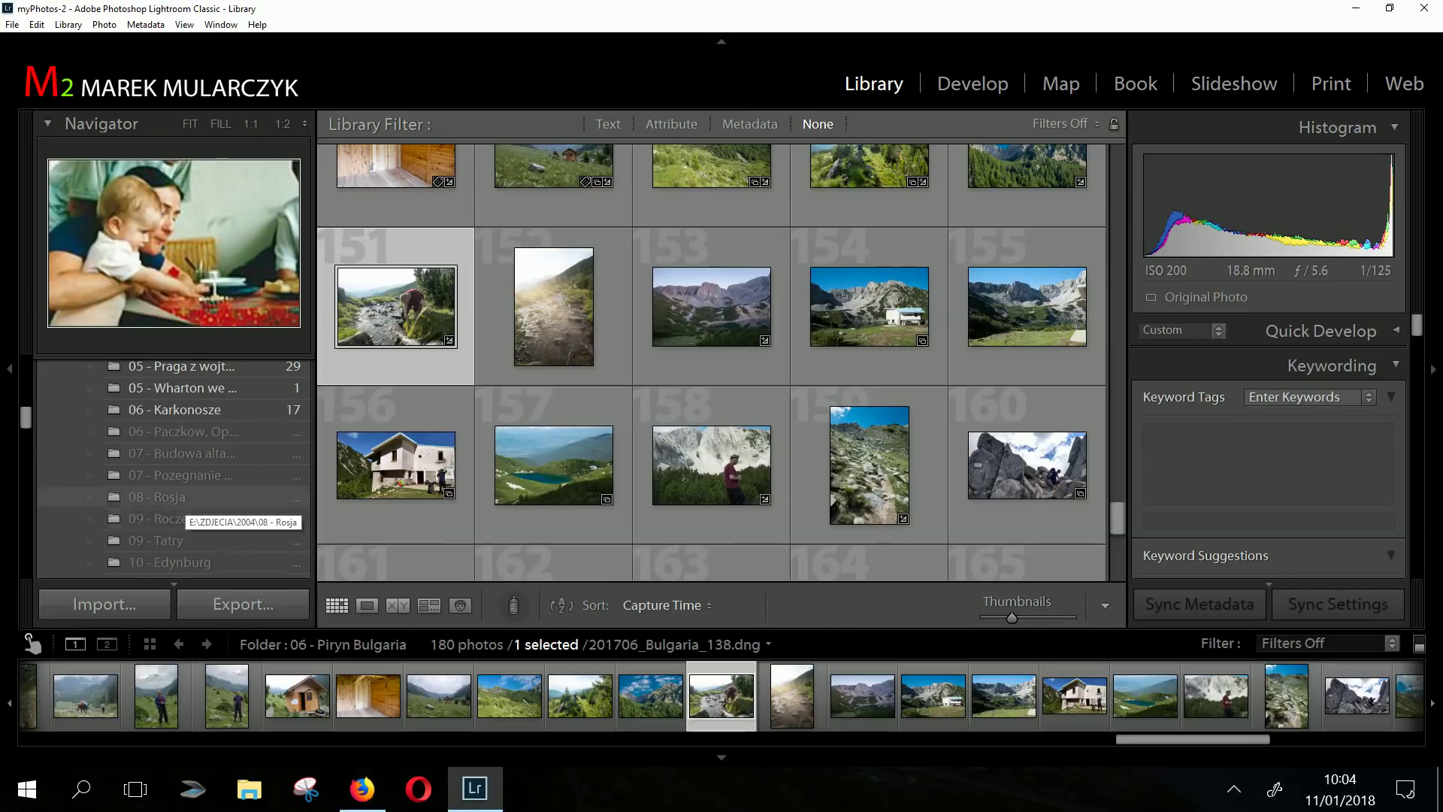
{"action": "left_click", "coordinate": [180, 502]}
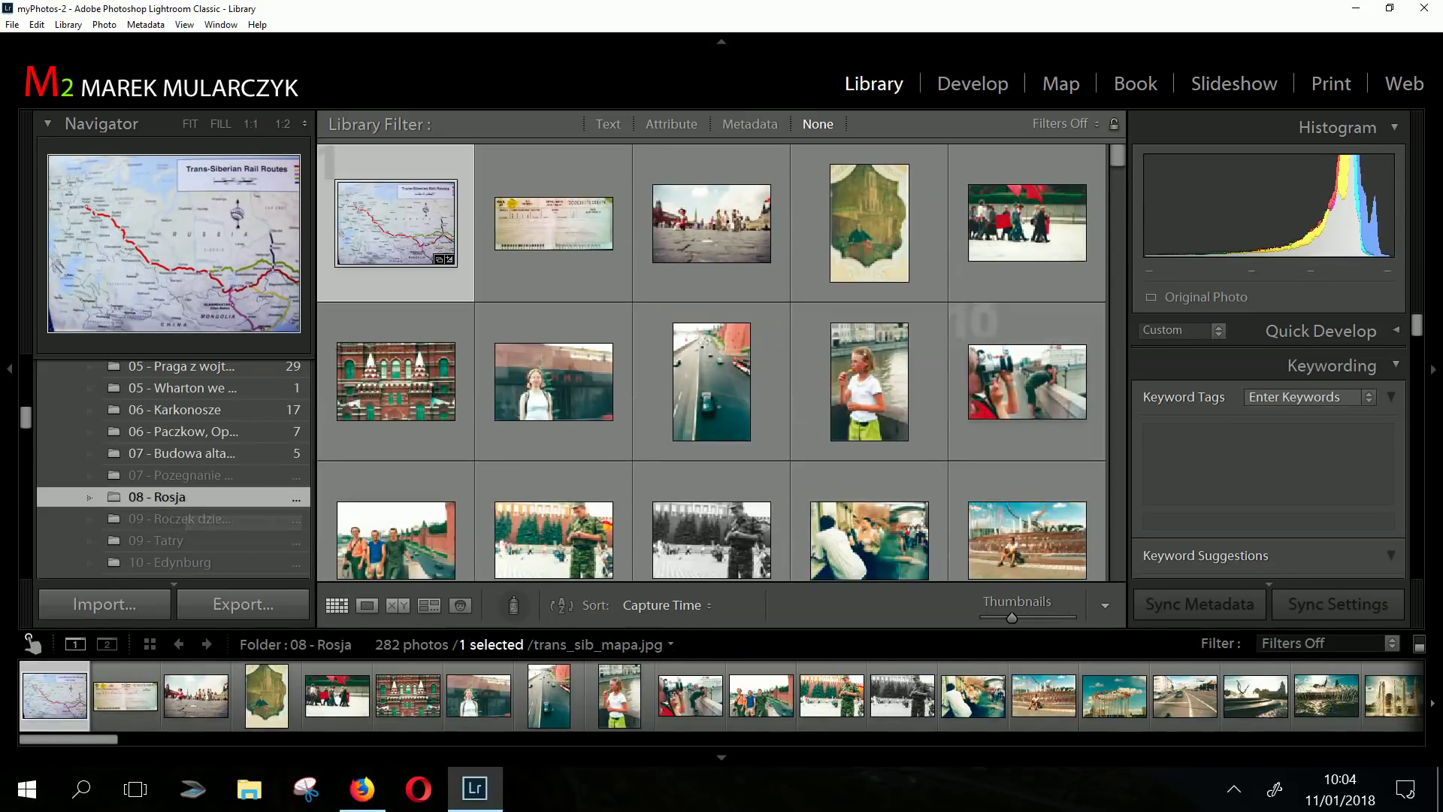
Scroll down through the 282 Rosja photos and back up
{"action": "scroll", "coordinate": [712, 361], "scroll_direction": "down", "scroll_amount": 15}
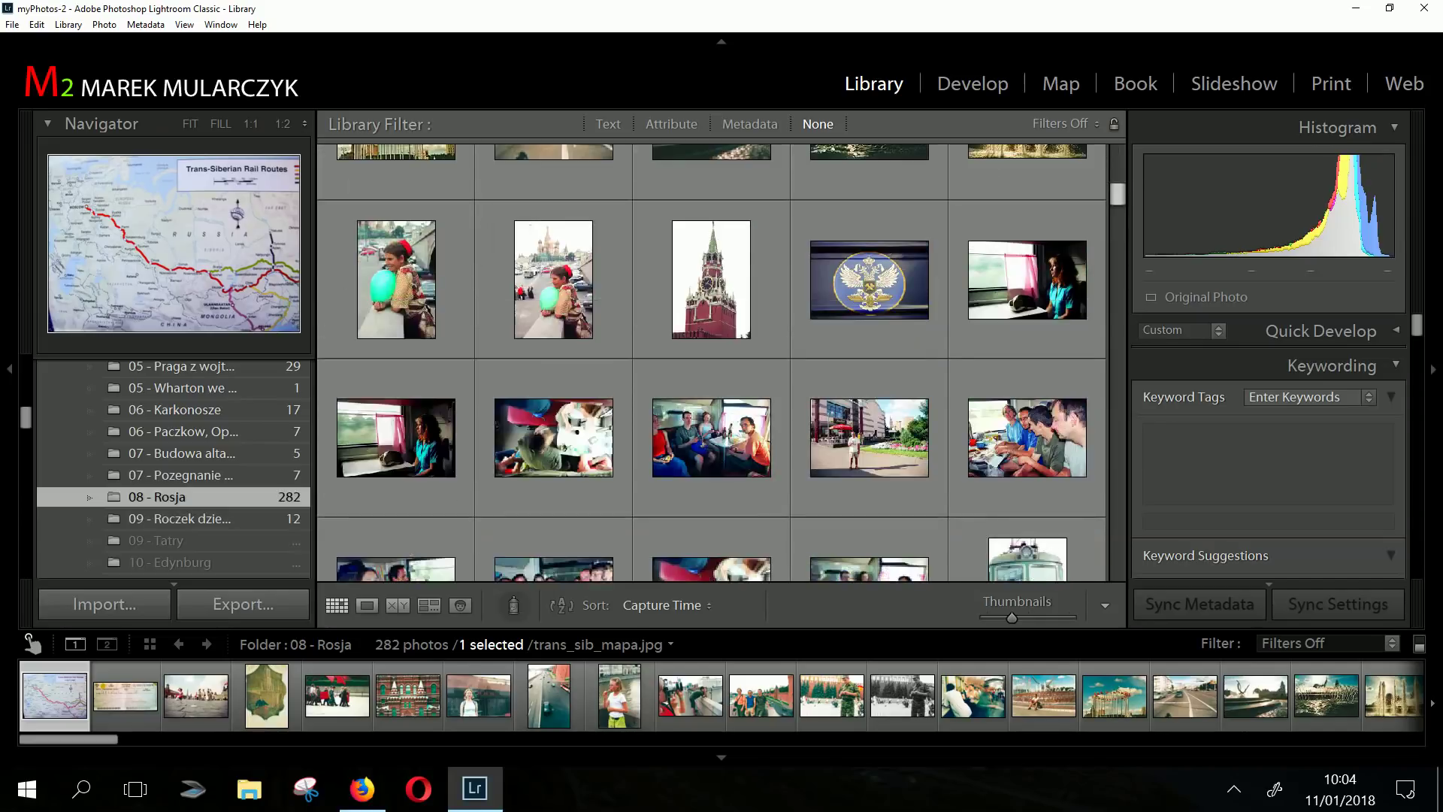
{"action": "scroll", "coordinate": [711, 363], "scroll_direction": "down", "scroll_amount": 15}
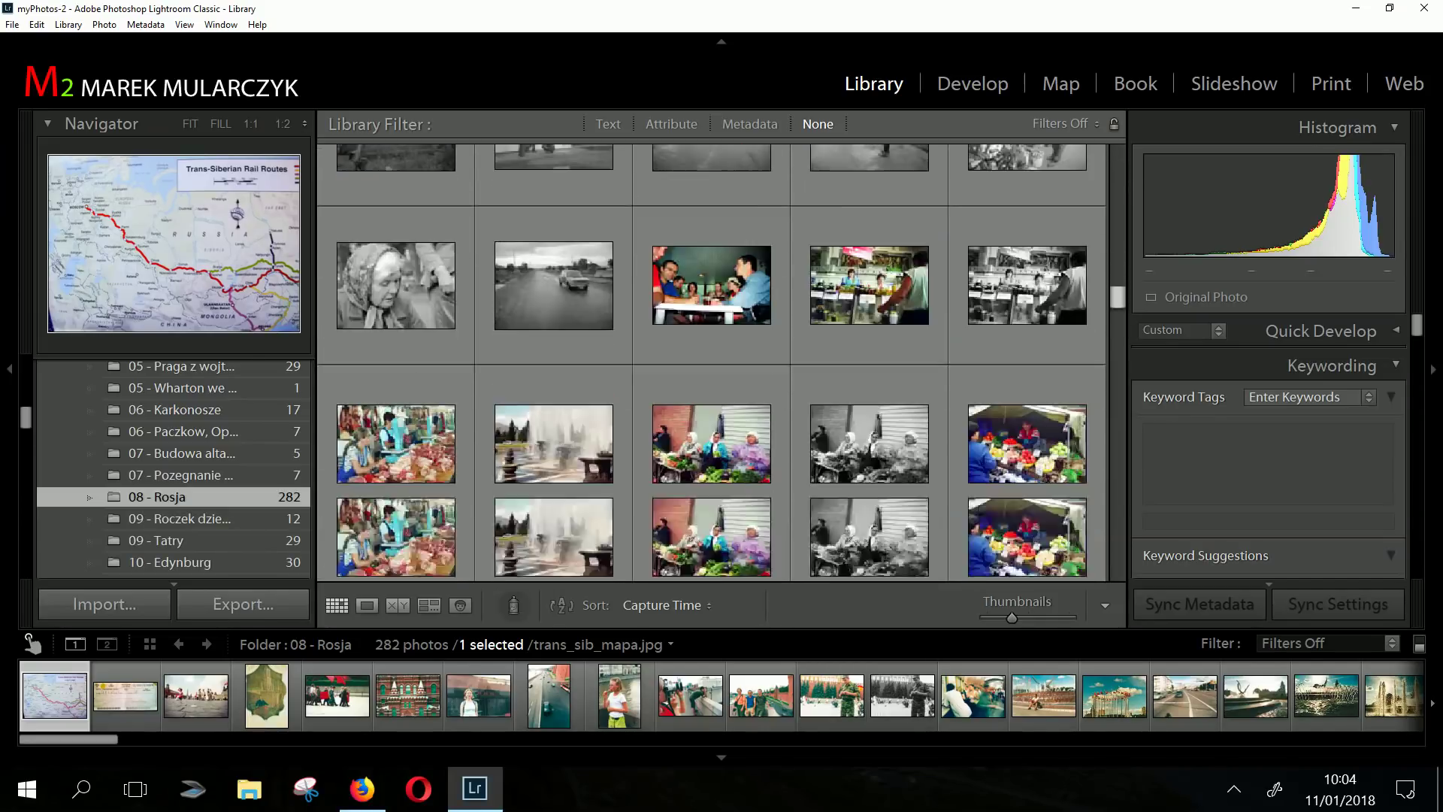
{"action": "scroll", "coordinate": [711, 360], "scroll_direction": "down", "scroll_amount": 15}
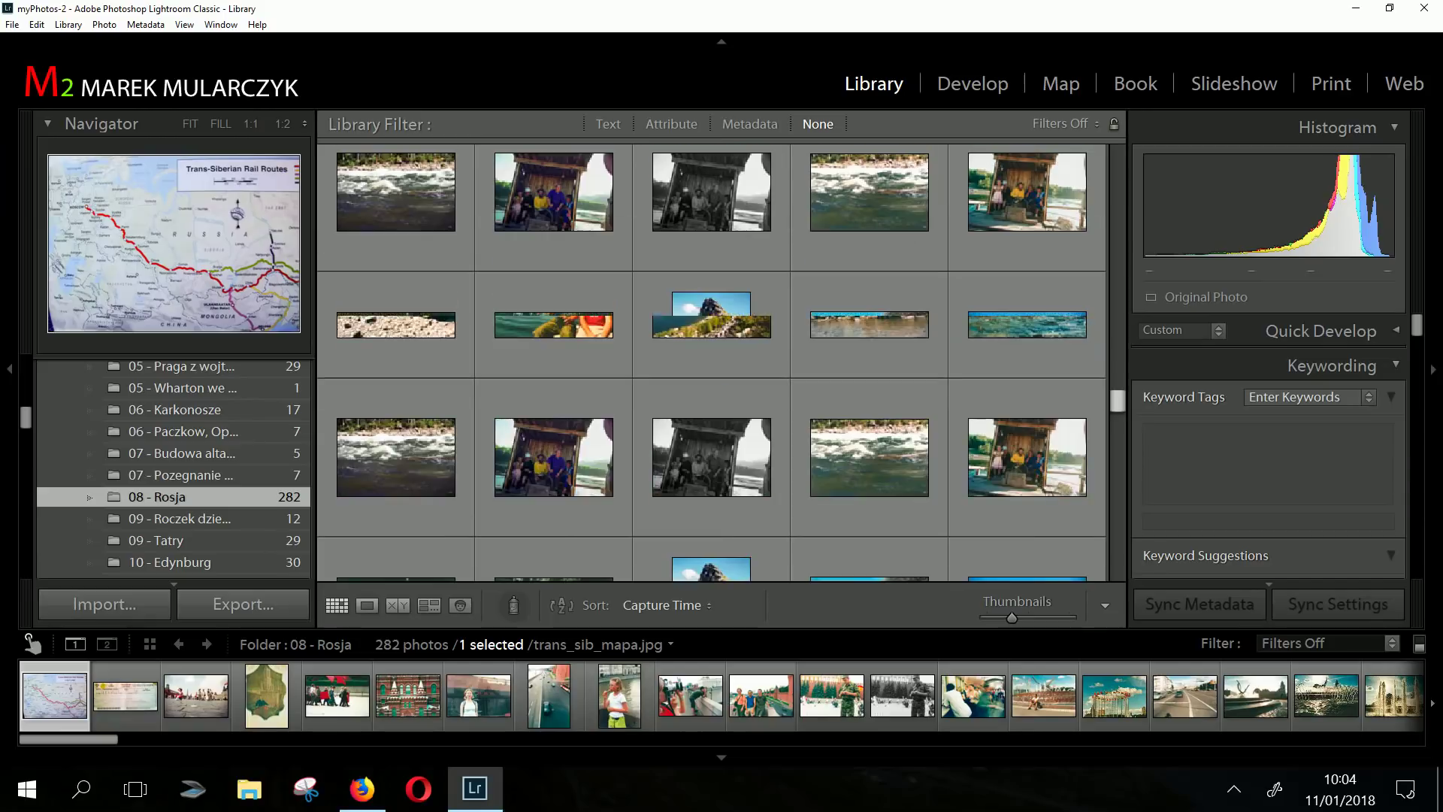
{"action": "scroll", "coordinate": [711, 361], "scroll_direction": "down", "scroll_amount": 15}
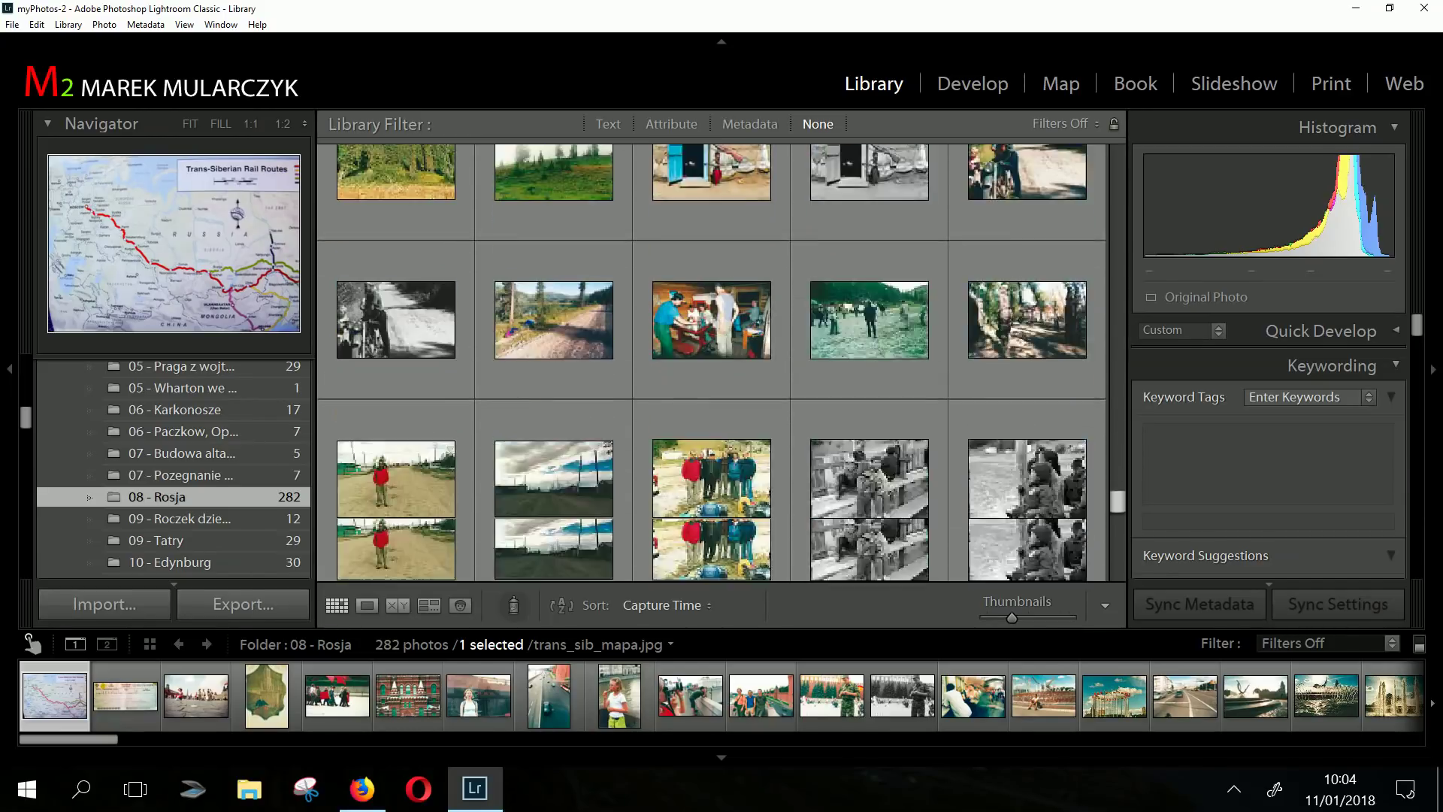
{"action": "scroll", "coordinate": [711, 363], "scroll_direction": "down", "scroll_amount": 10}
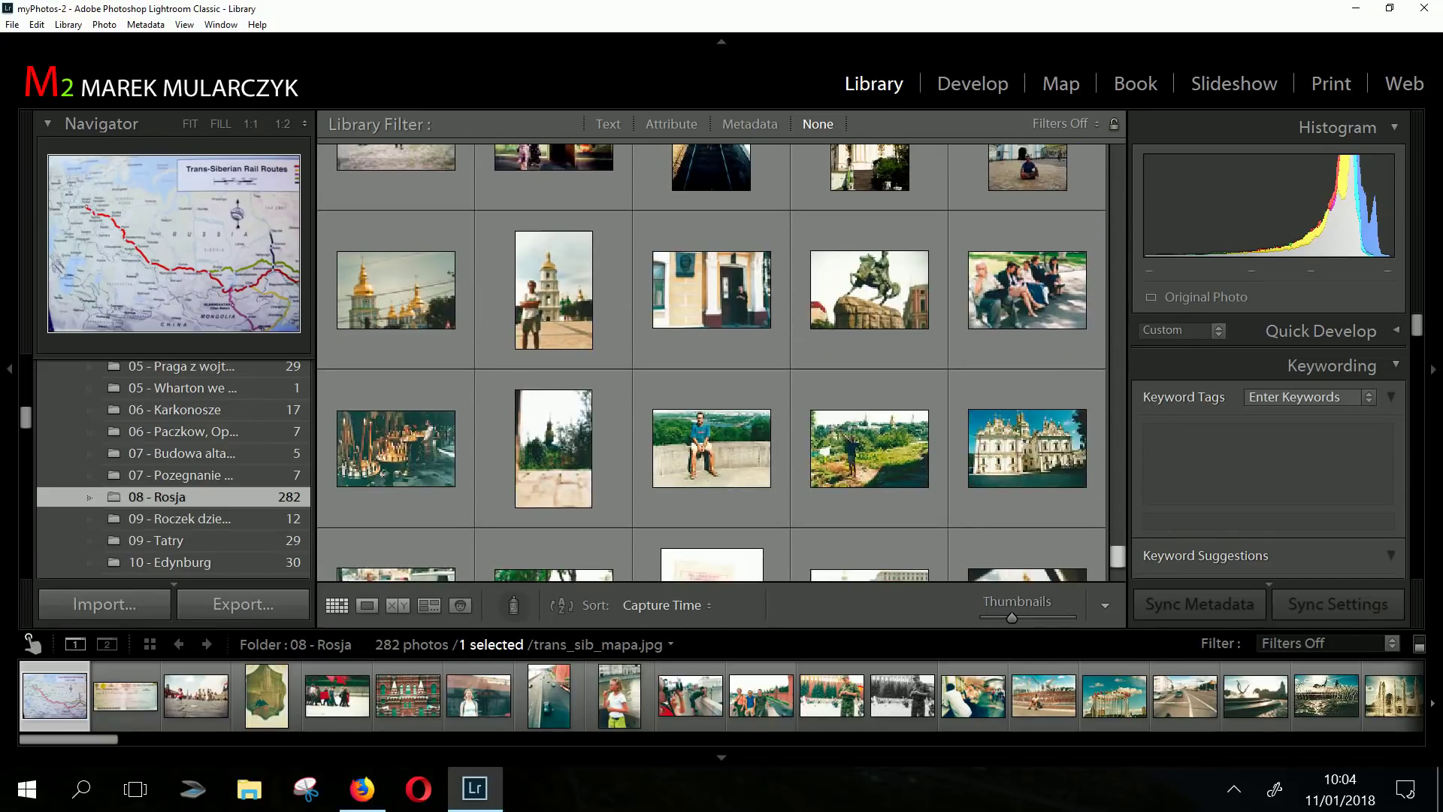
{"action": "scroll", "coordinate": [711, 363], "scroll_direction": "up", "scroll_amount": 10}
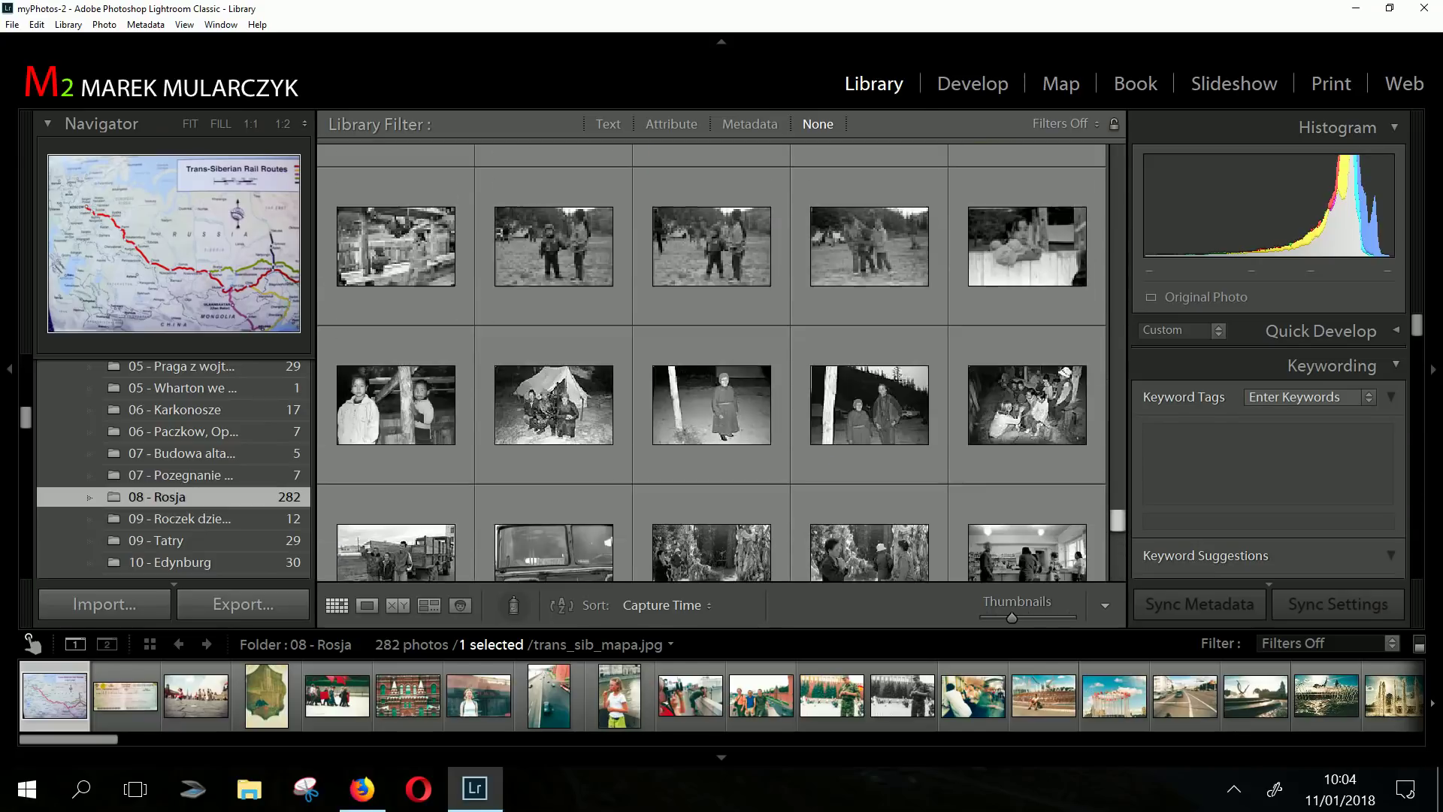
{"action": "scroll", "coordinate": [711, 363], "scroll_direction": "up", "scroll_amount": 8}
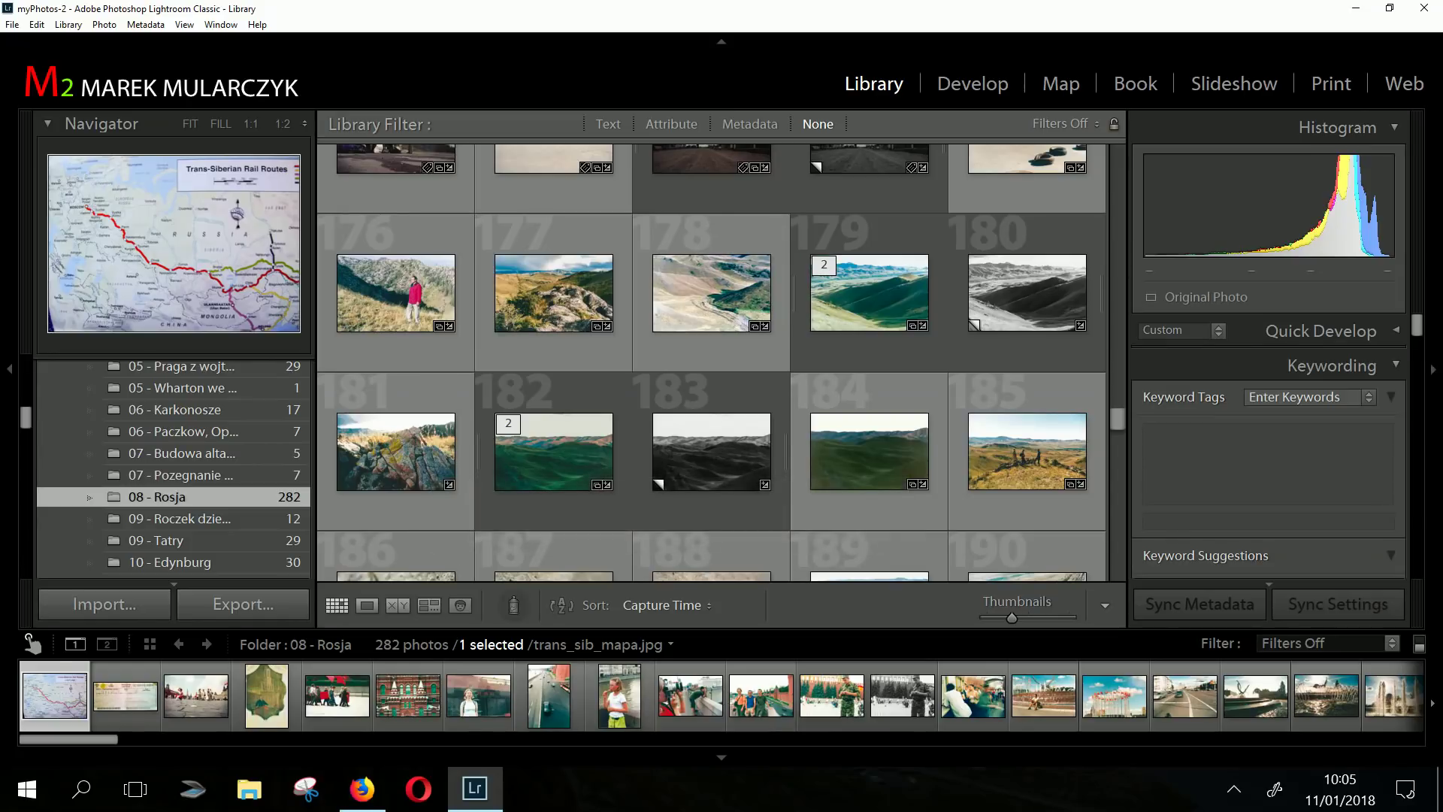
Switch to Firefox showing the SAI Training homepage with its Adobe Lightroom CC Training banner
{"action": "key", "text": "alt+Tab"}
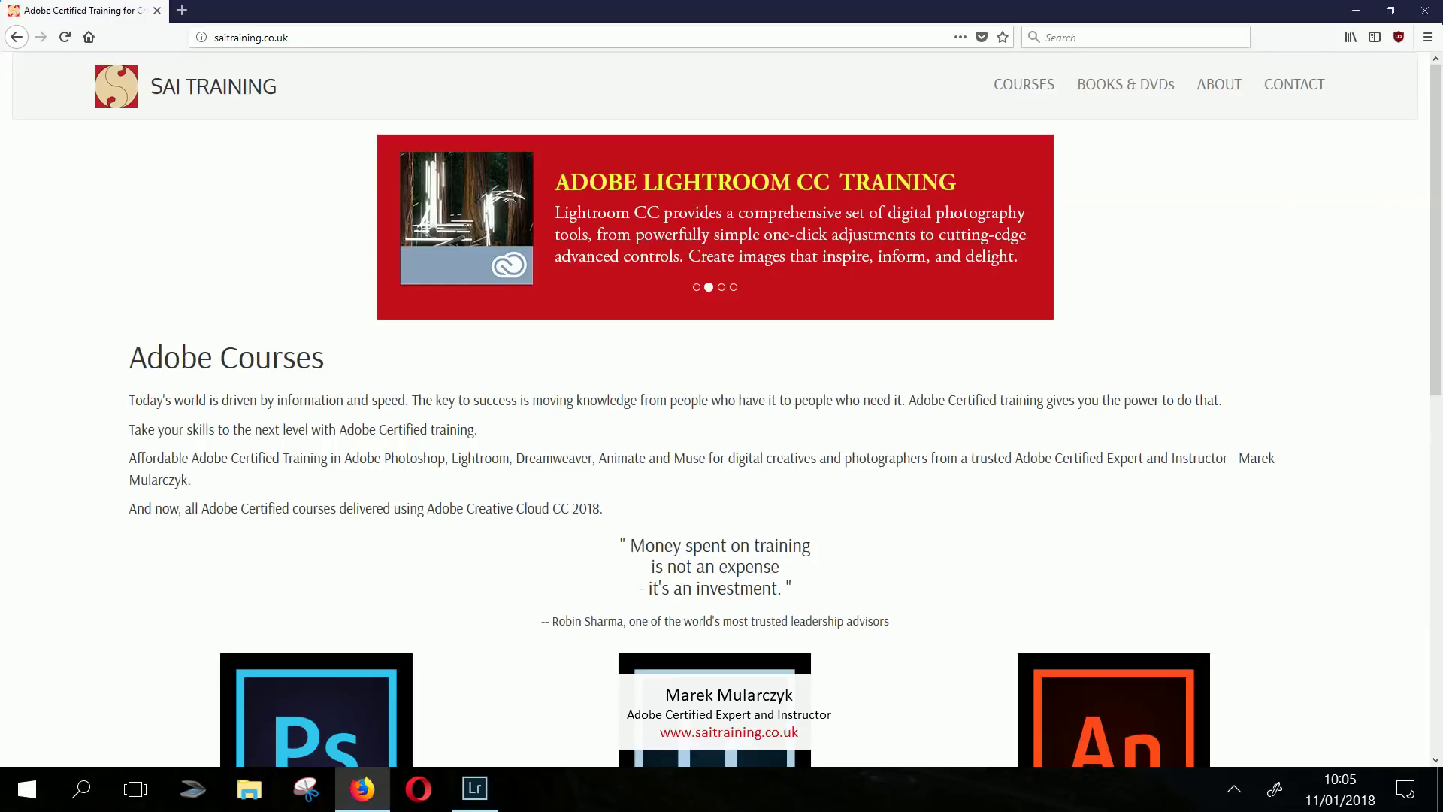